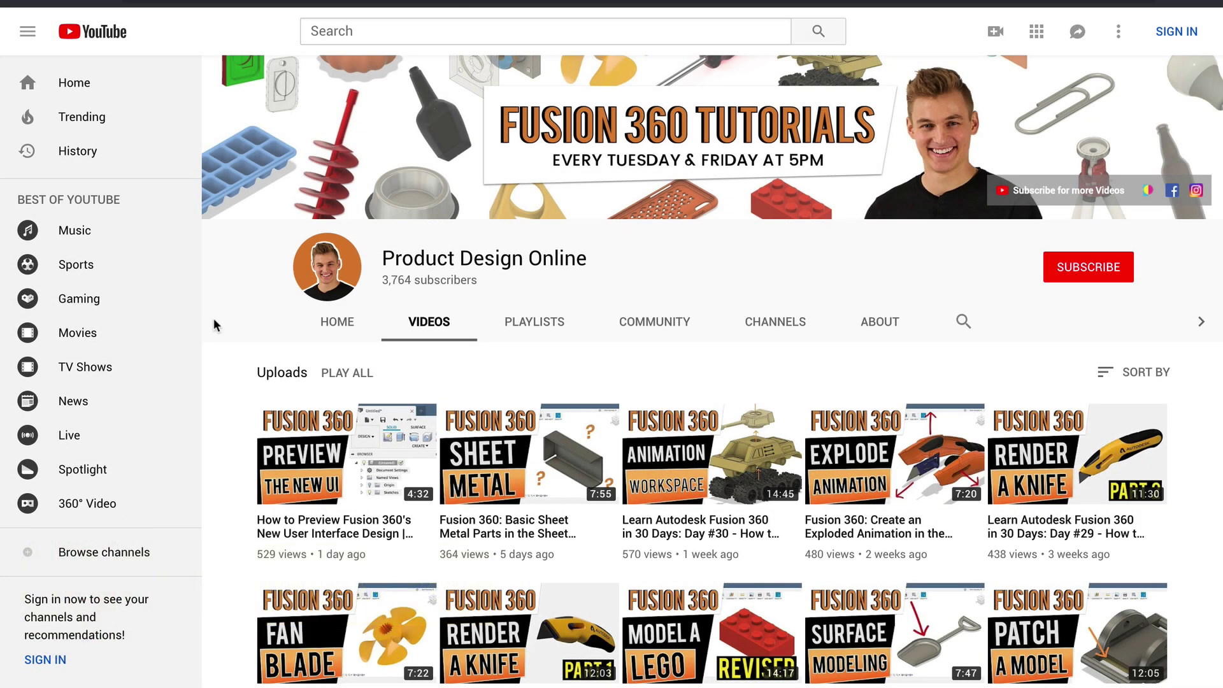
Start the sketch Point tool from the canvas menu, return to Home view, and sketch on the XY plane
scroll(252, 283, down, 10)
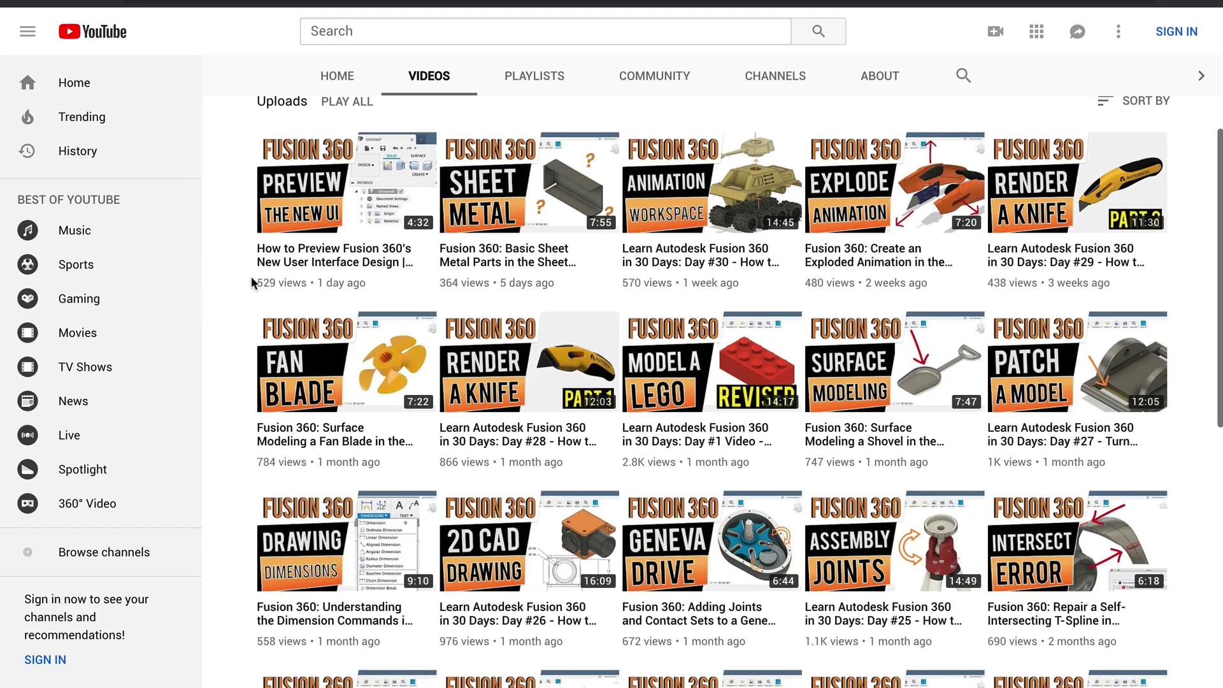
scroll(252, 282, down, 6)
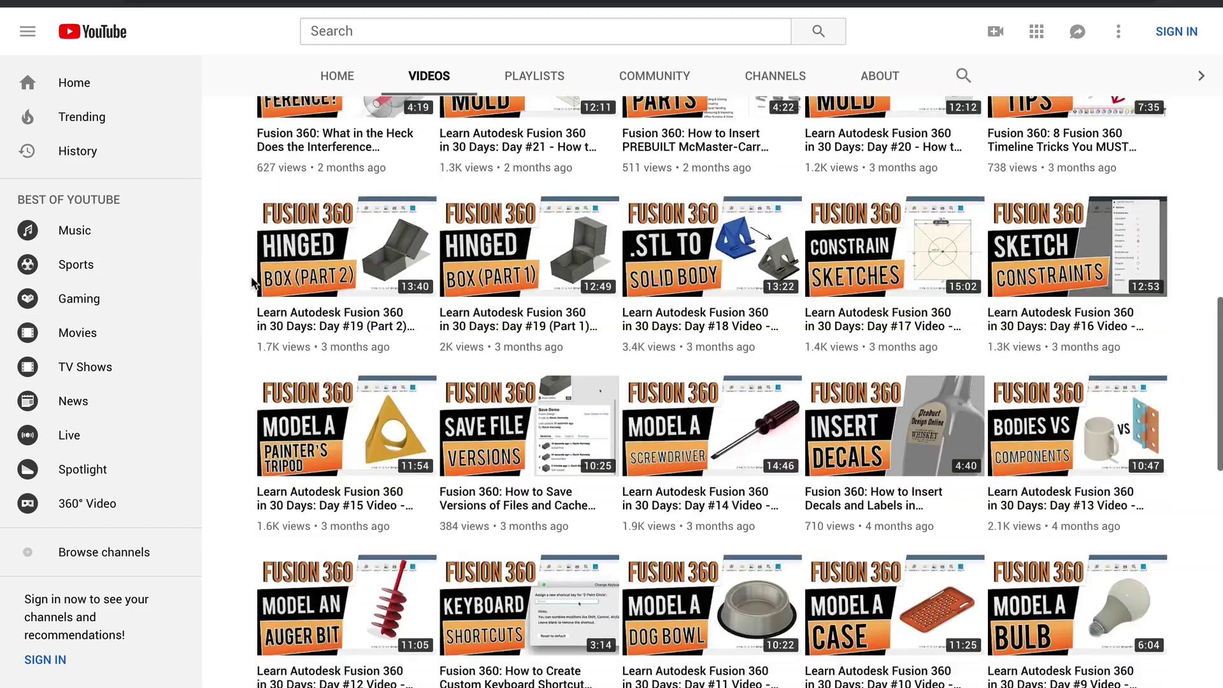
scroll(254, 276, up, 3)
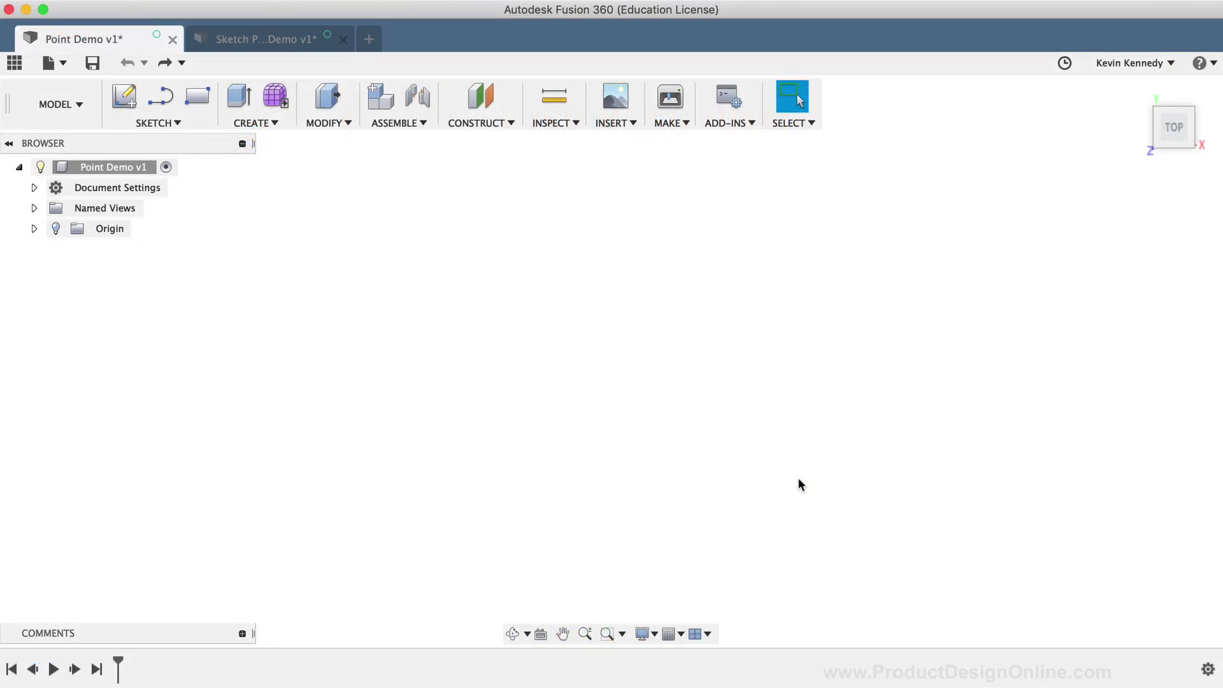
click(158, 123)
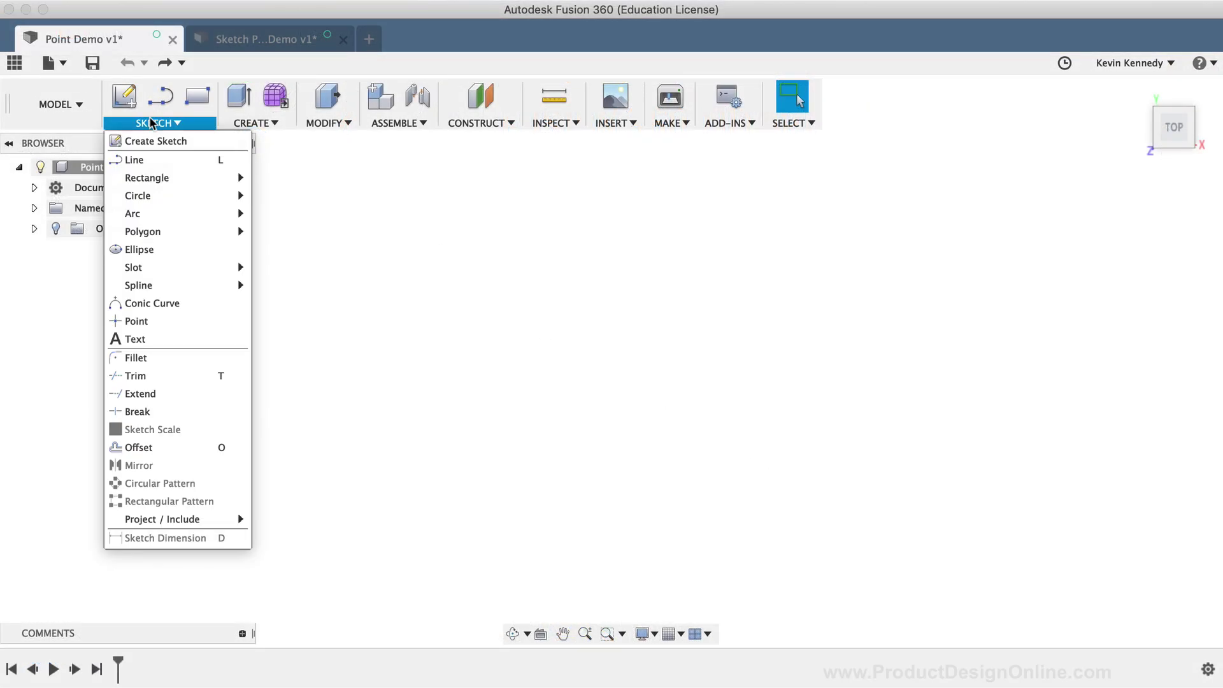
mouse_move(190, 273)
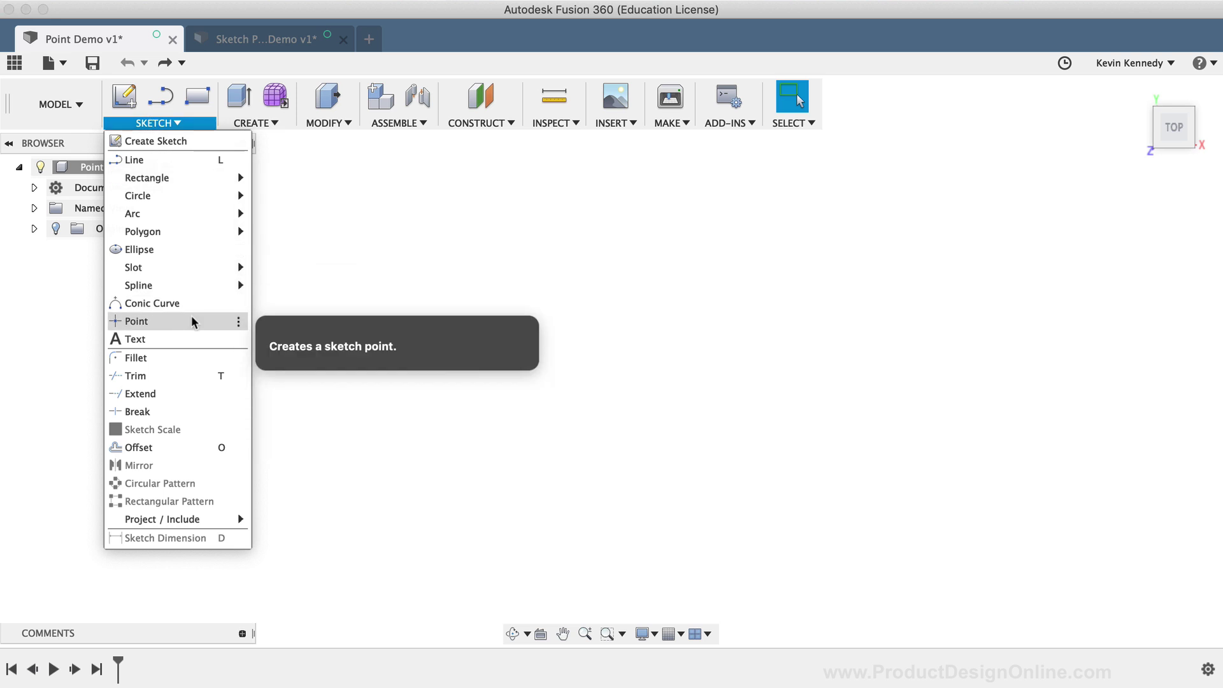
click(460, 282)
right_click(461, 281)
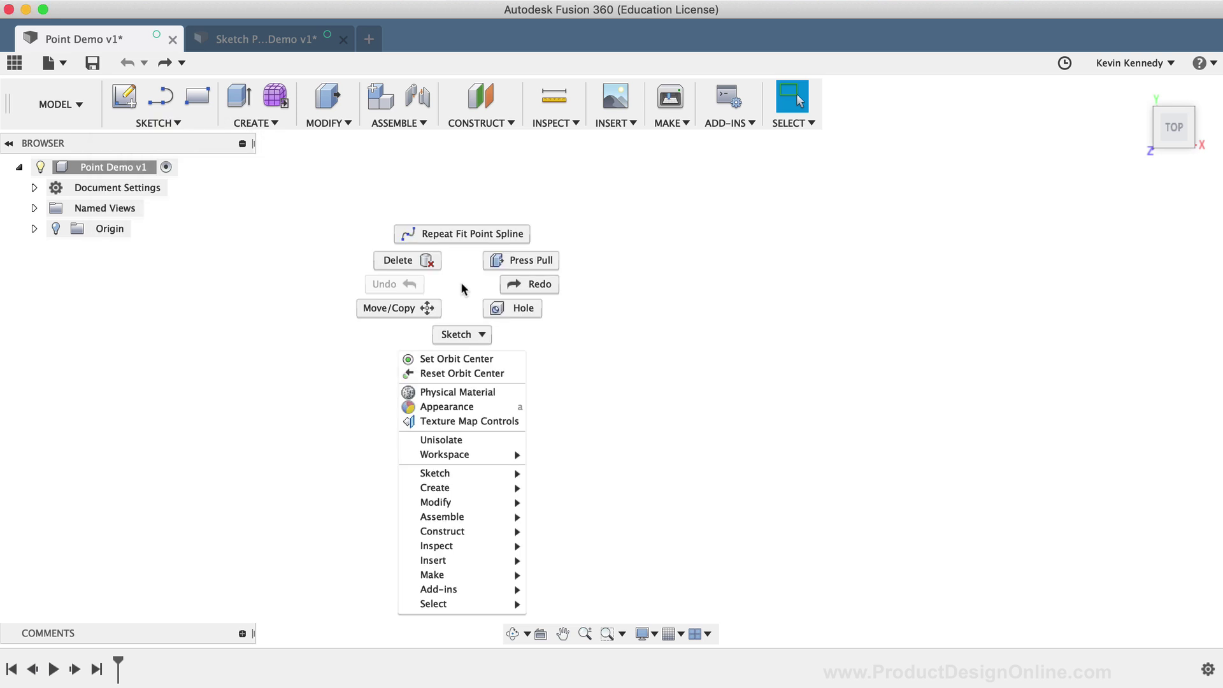
mouse_move(446, 473)
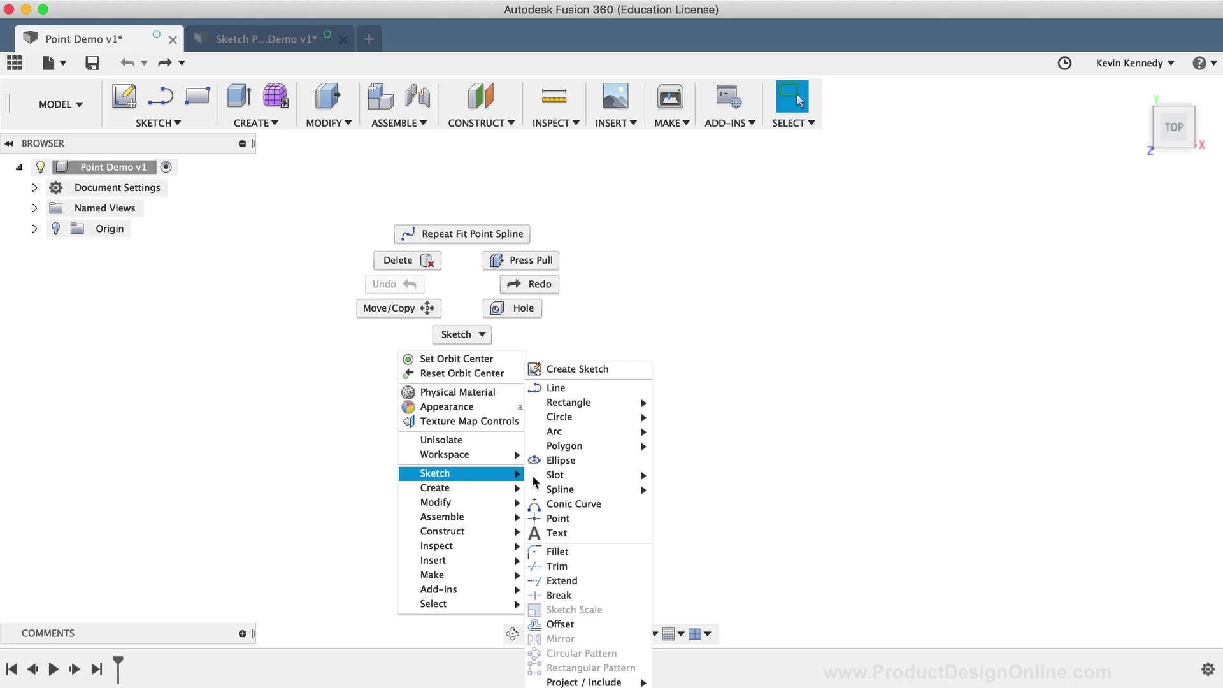
click(587, 514)
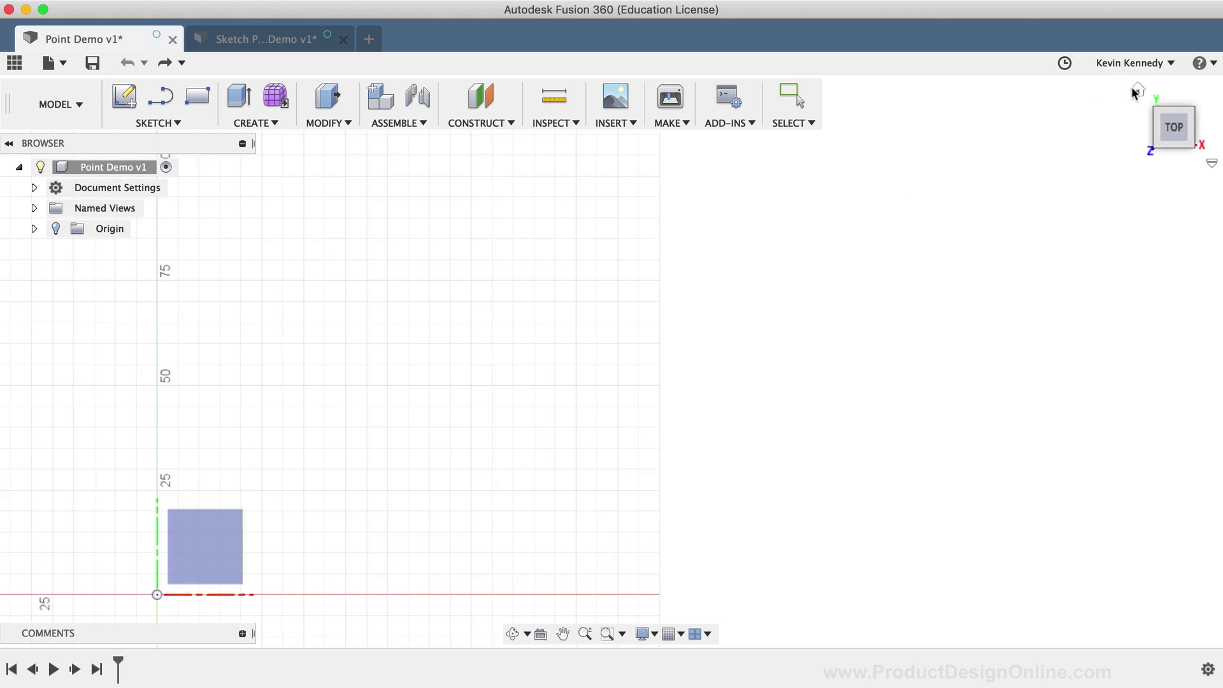
click(1127, 86)
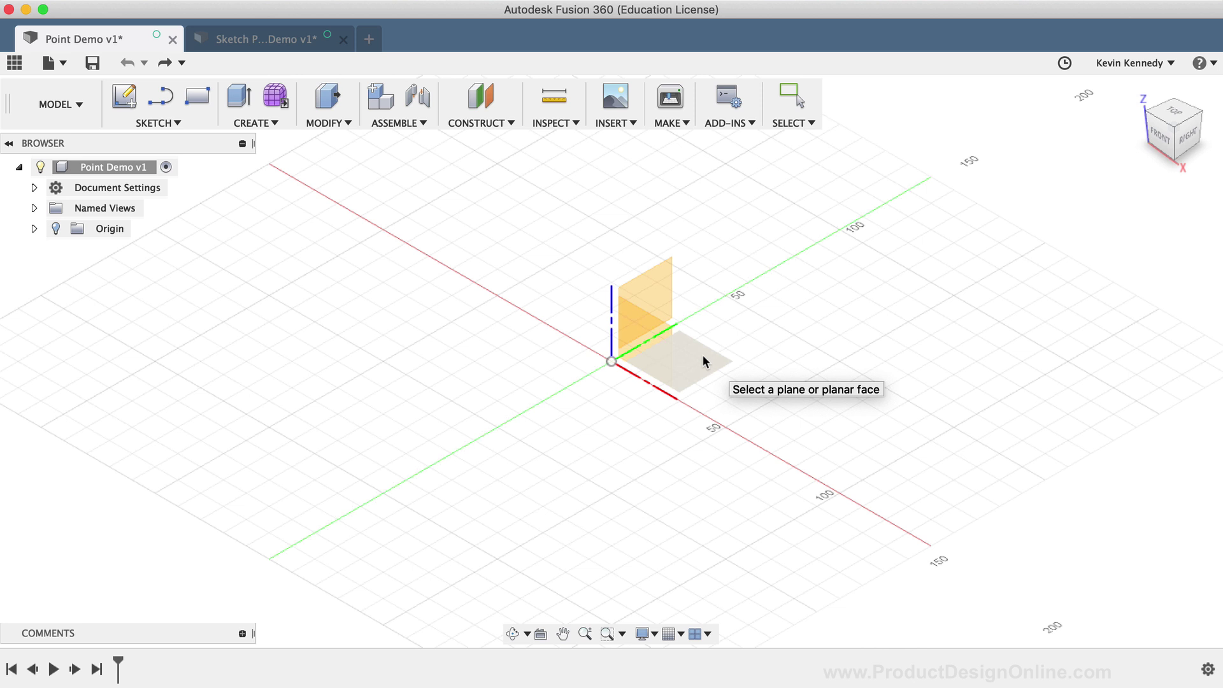
click(703, 358)
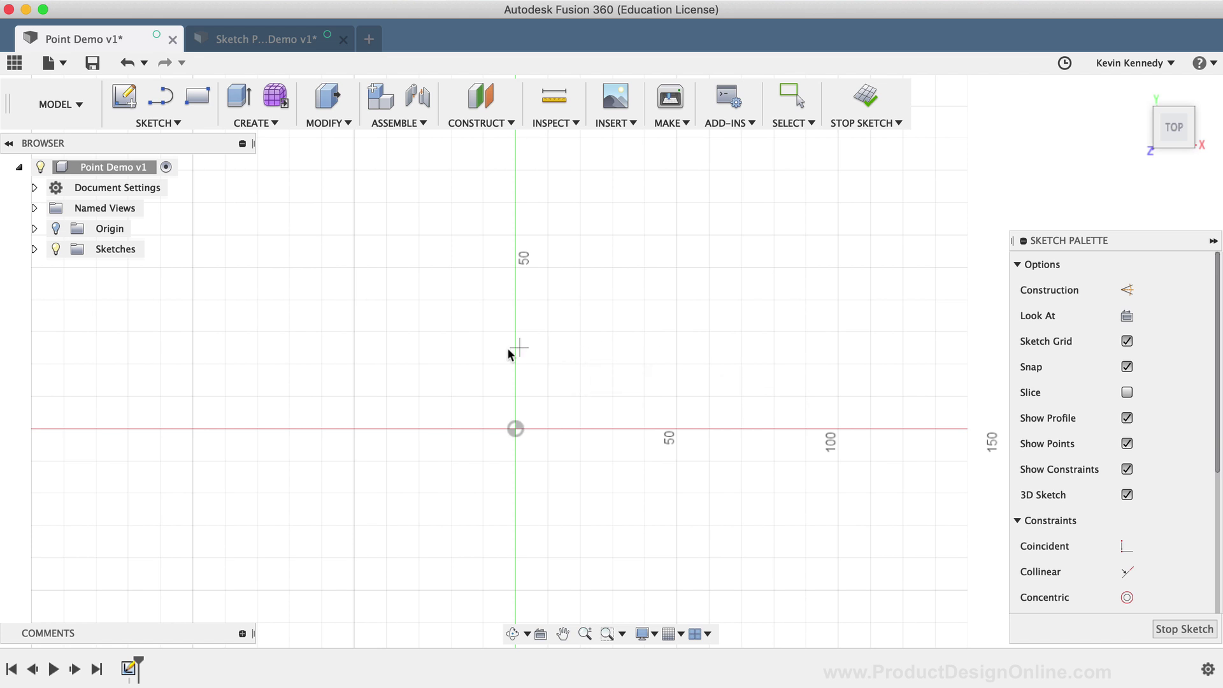
Drop four sketch points on and beside the vertical axis above the origin
click(516, 363)
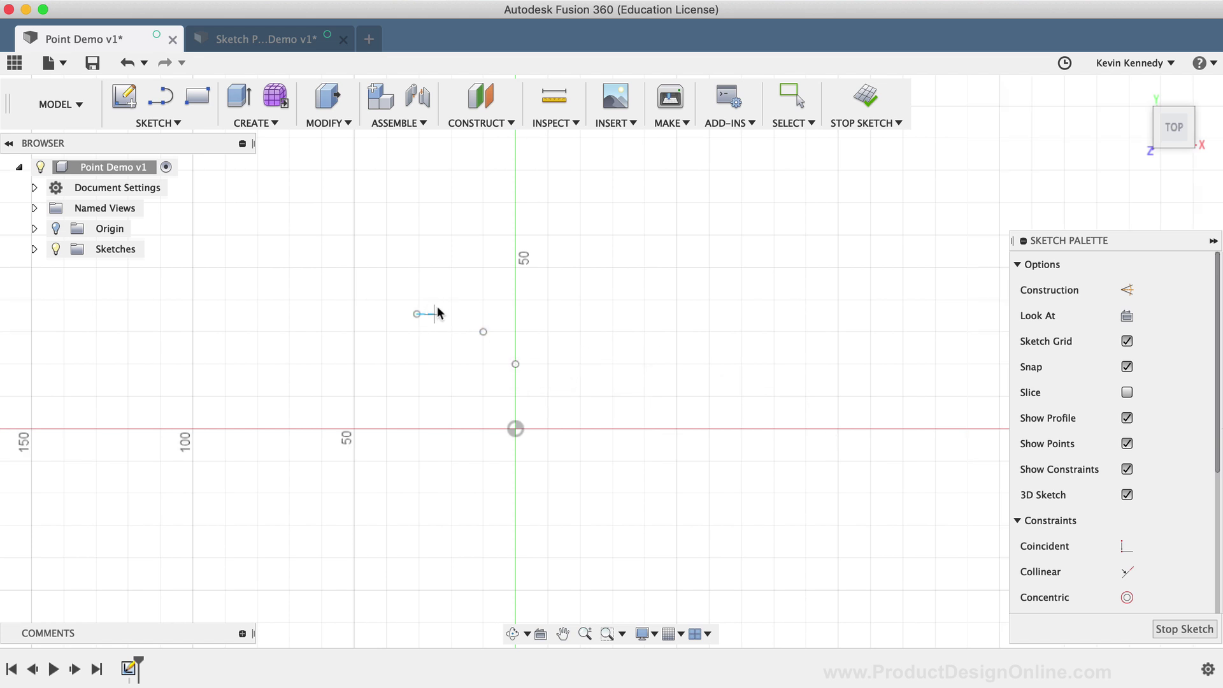
click(451, 280)
click(530, 292)
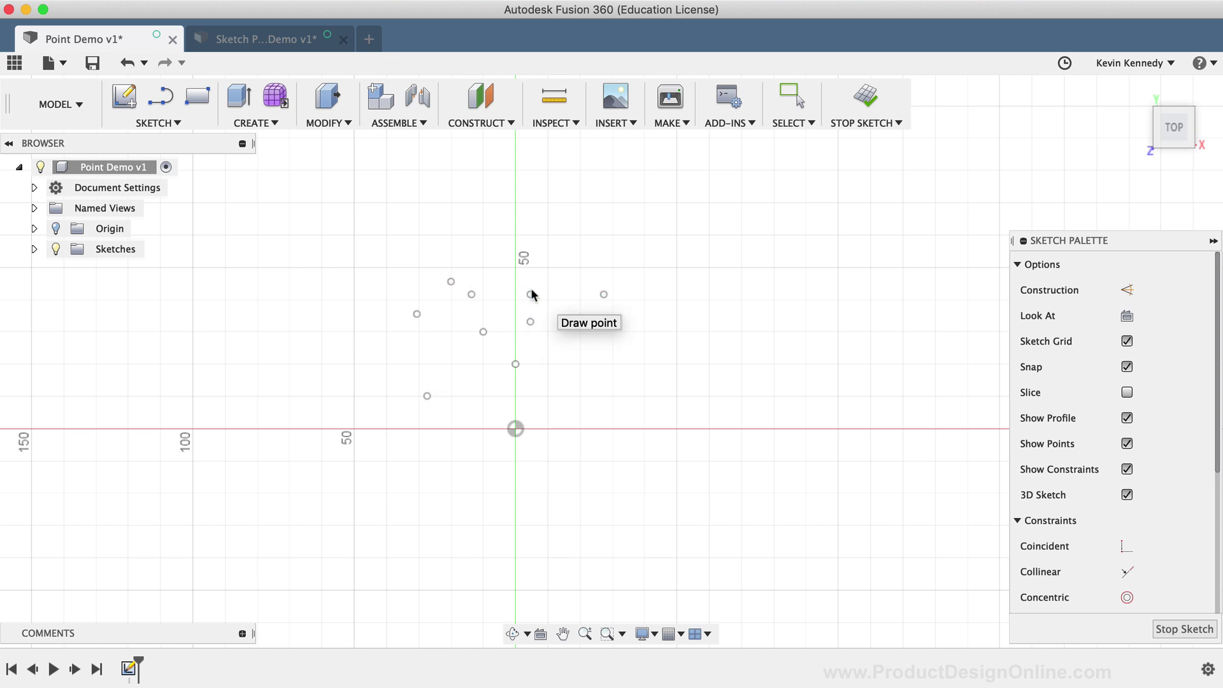
click(579, 331)
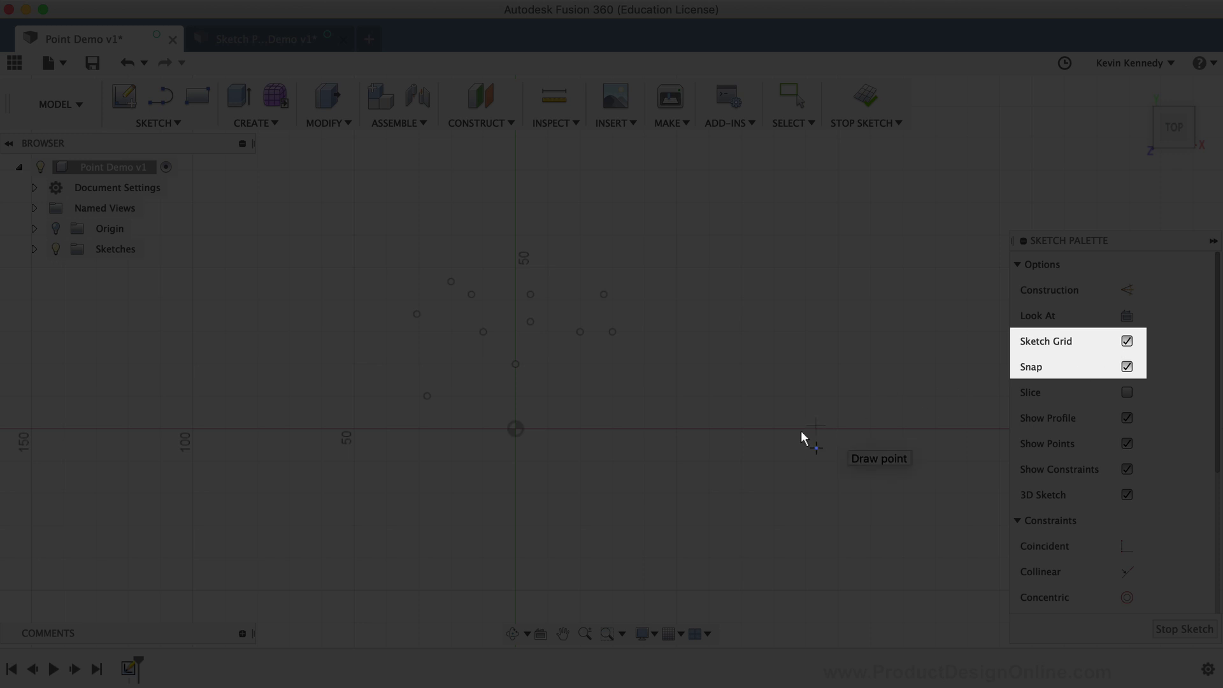
scroll(661, 437, right, 5)
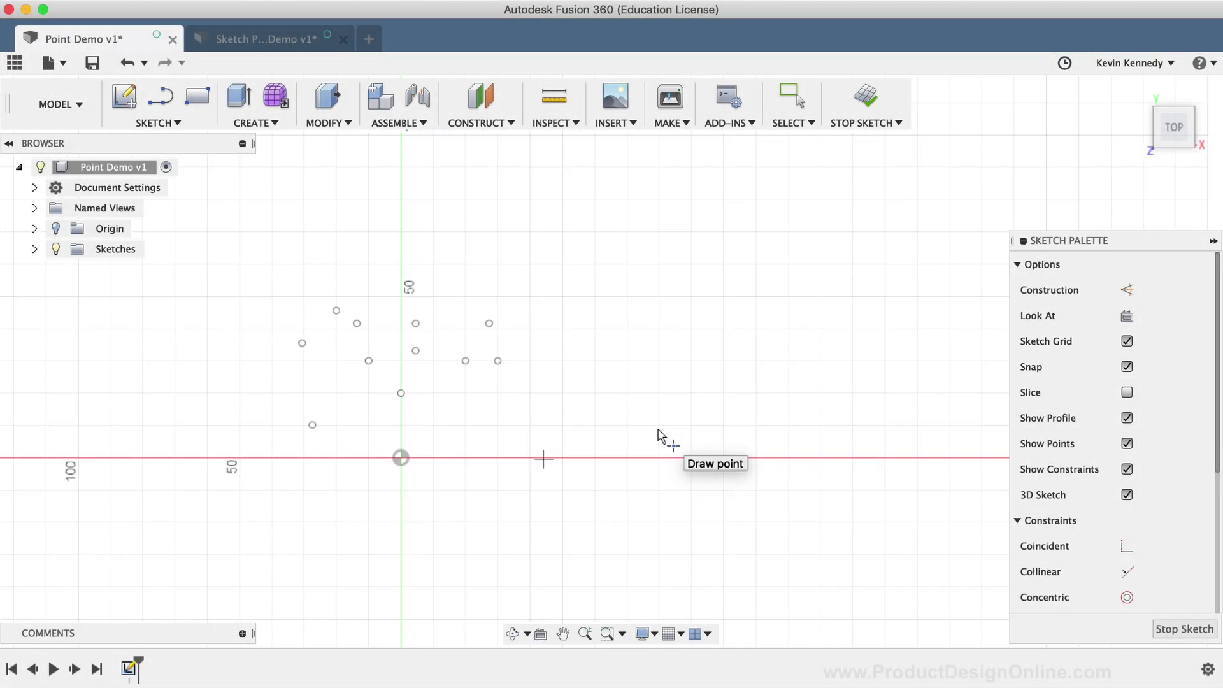
scroll(510, 350, right, 3)
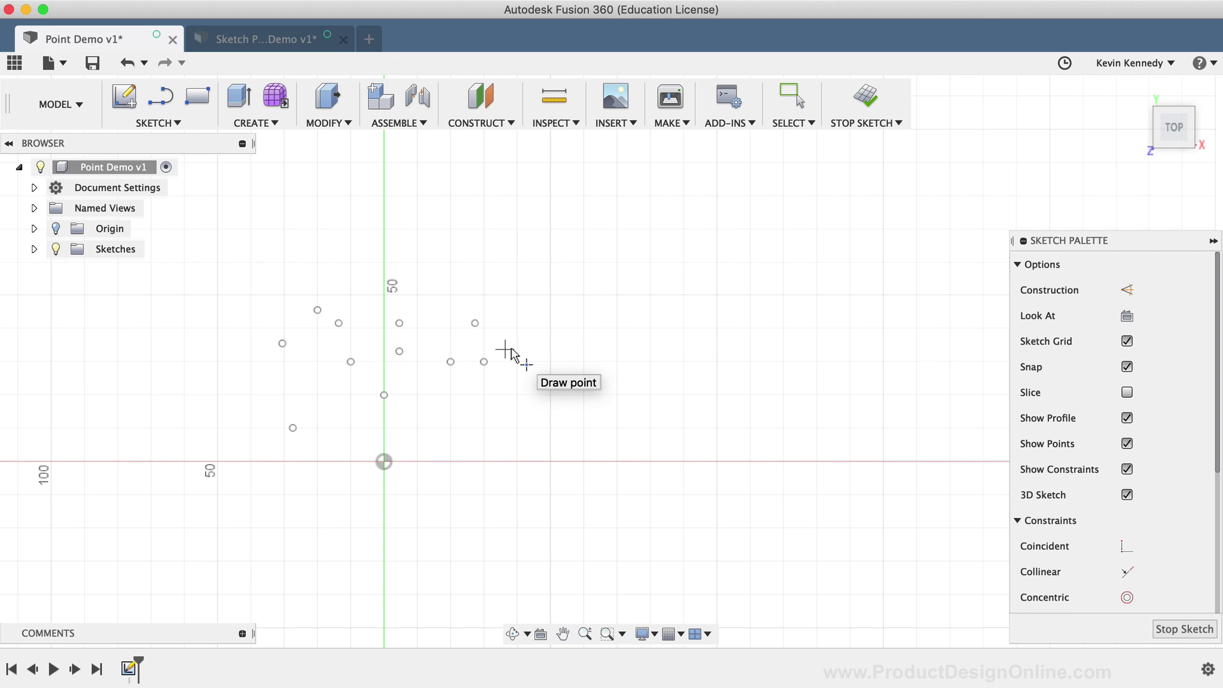
Attach the vase silhouette image as a canvas on the XY plane
click(610, 123)
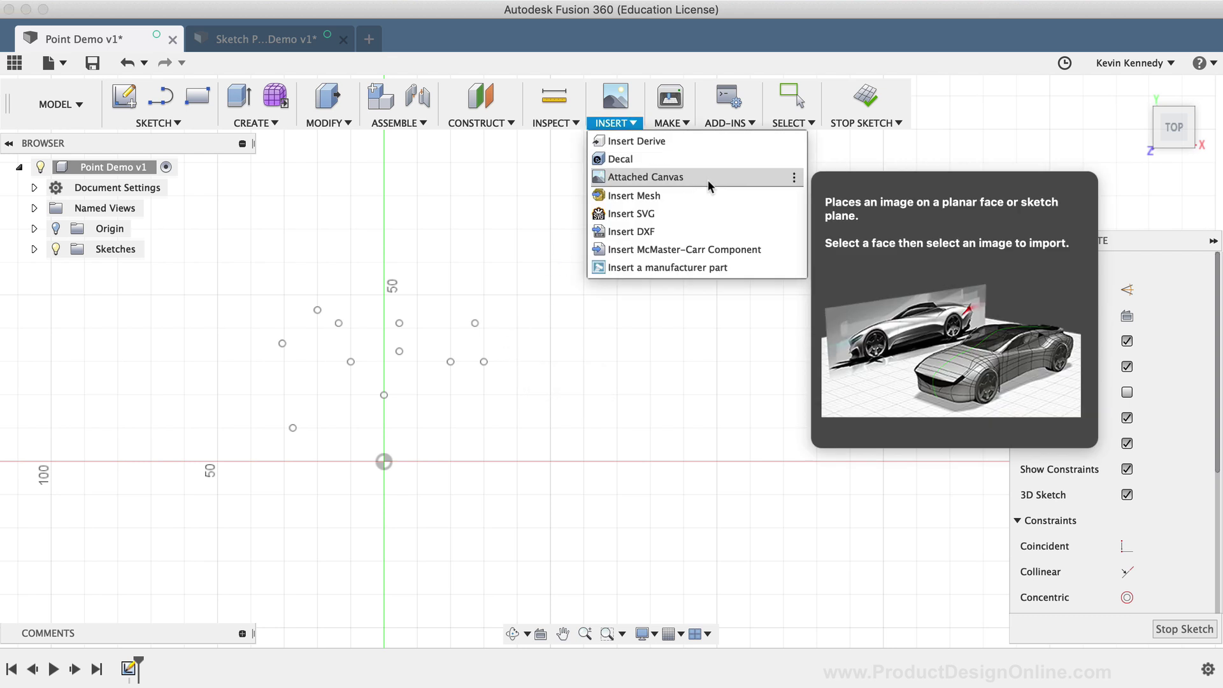
click(709, 178)
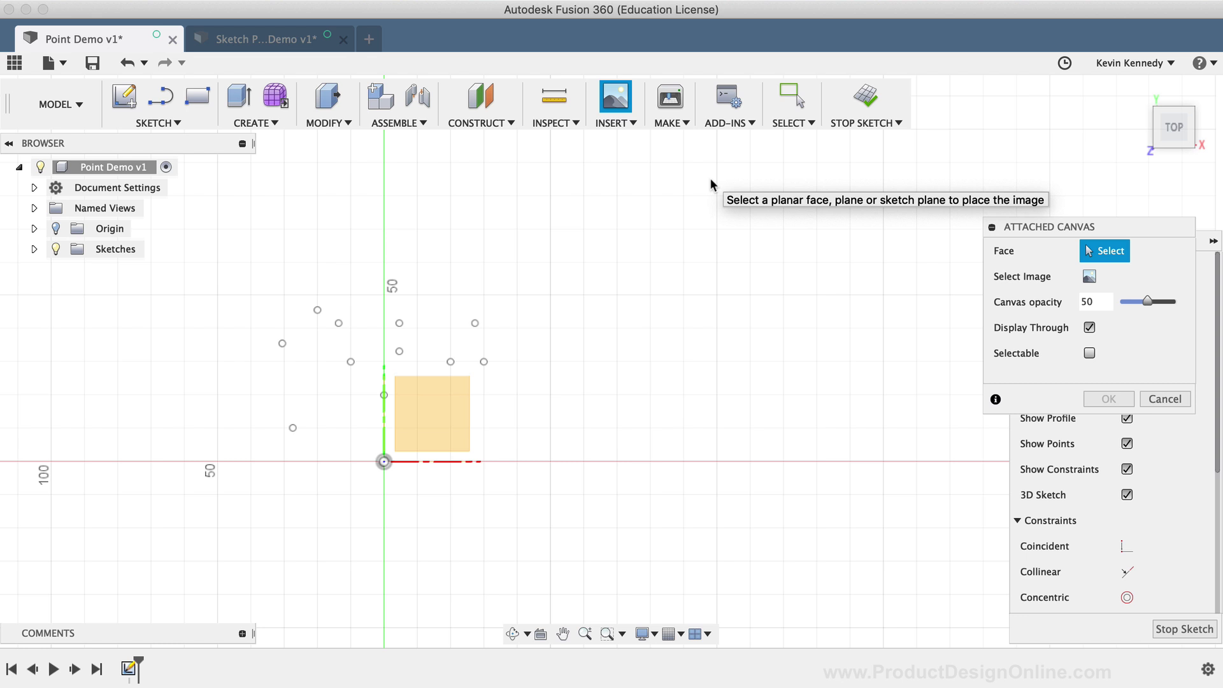
click(430, 421)
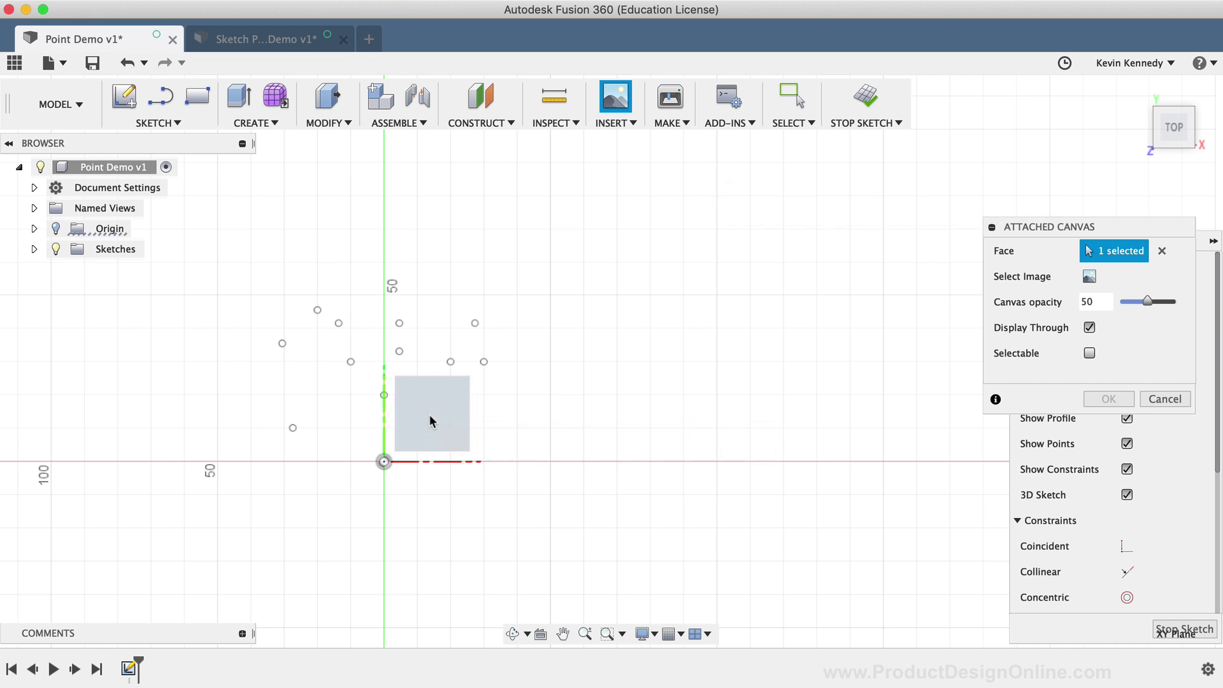
click(1089, 278)
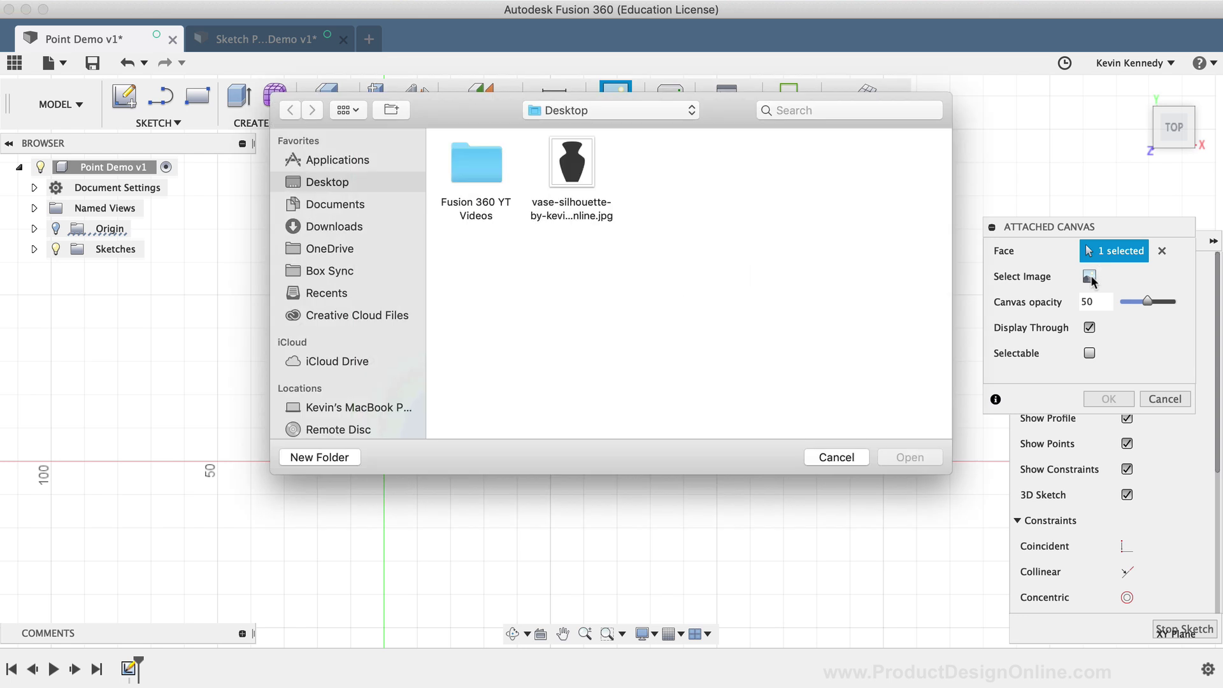
click(573, 174)
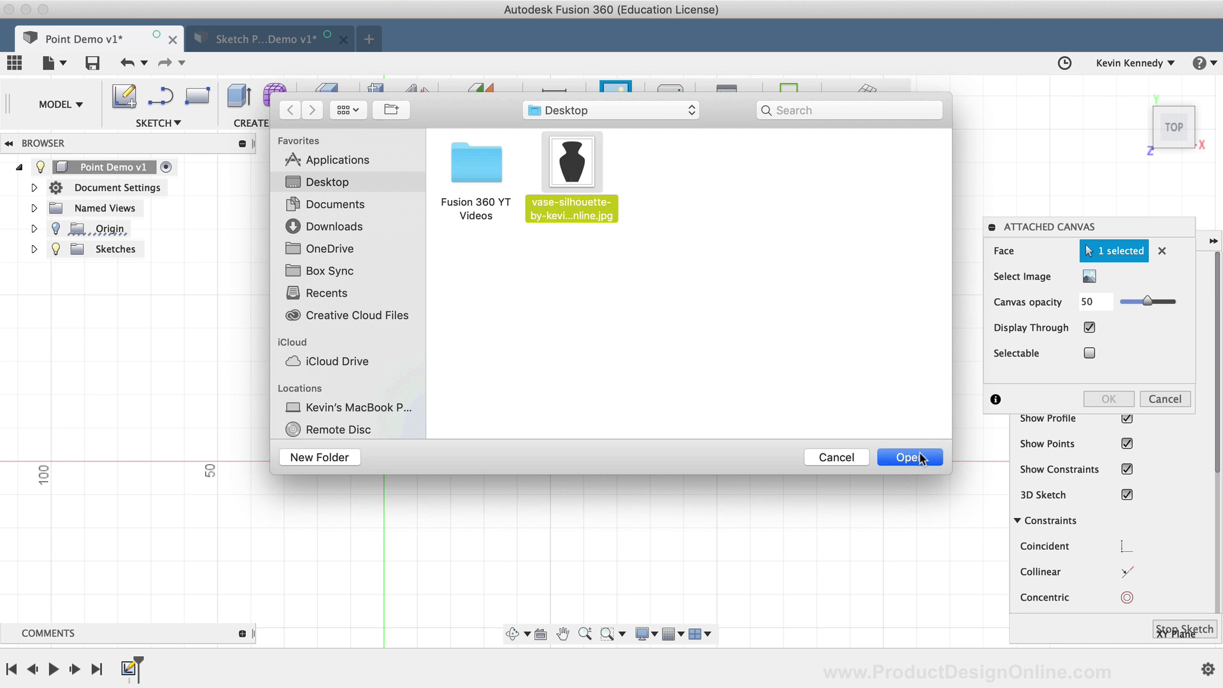
click(919, 457)
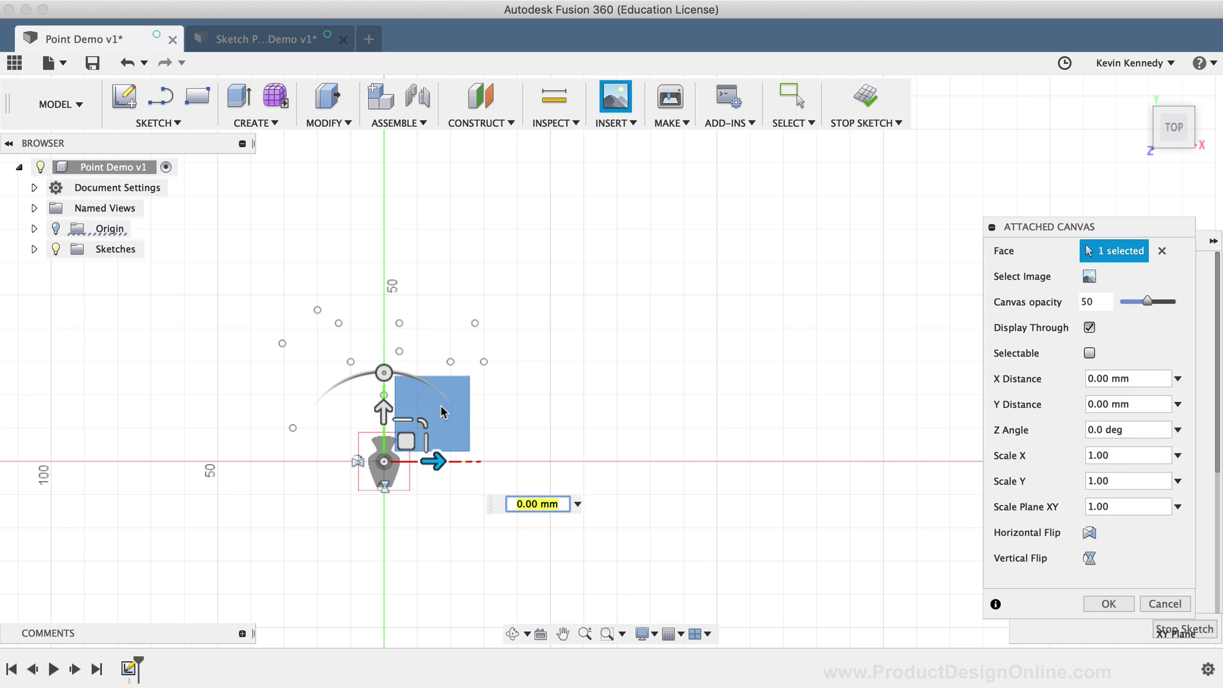
Scale the vase canvas to 5.212 and move it to 7.184 mm X, 21.808 mm Y
drag(423, 428, 467, 328)
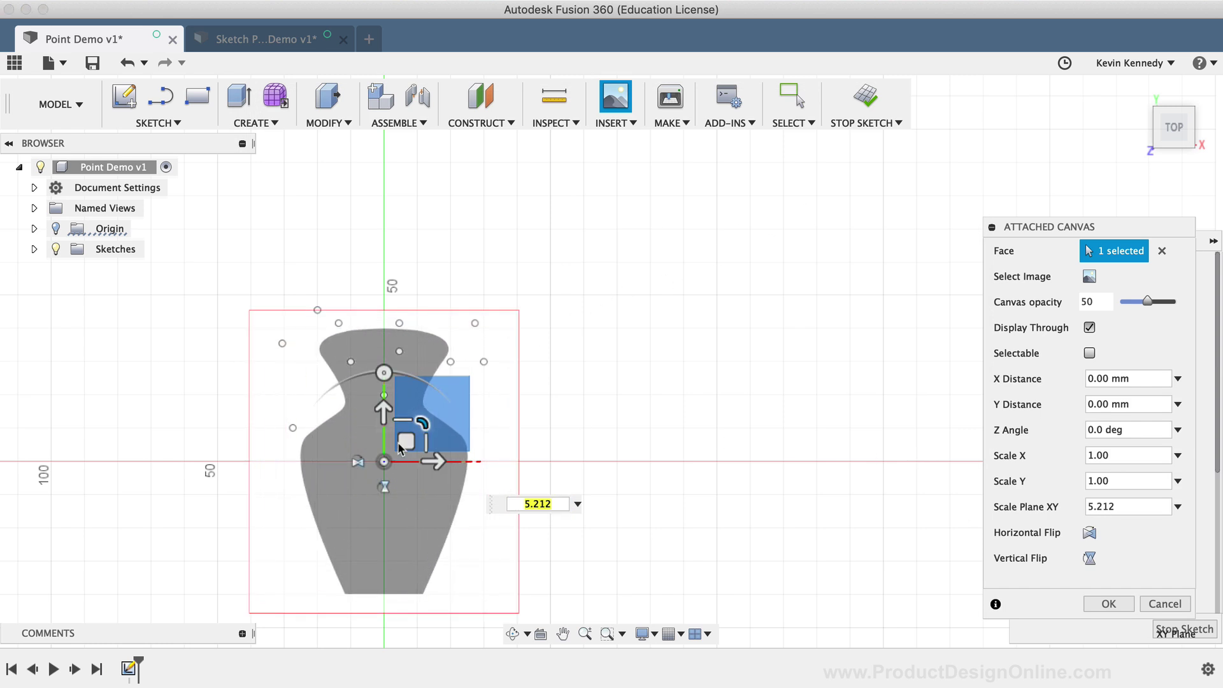
drag(412, 438, 668, 309)
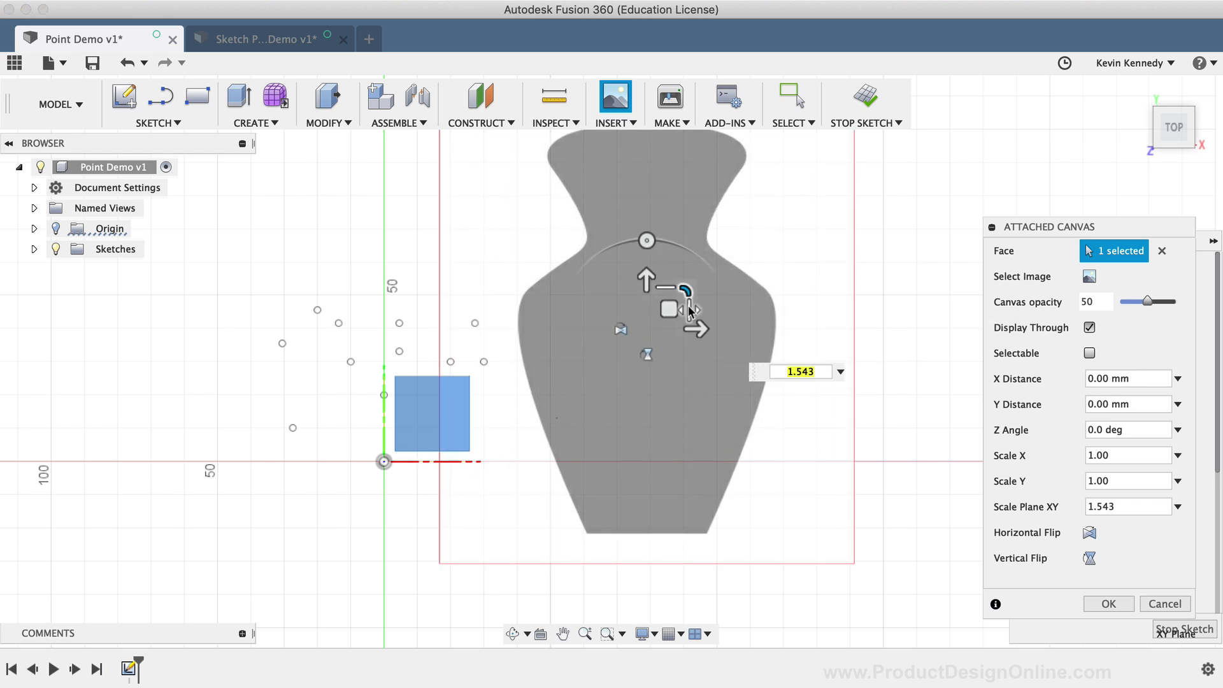
drag(668, 310, 692, 237)
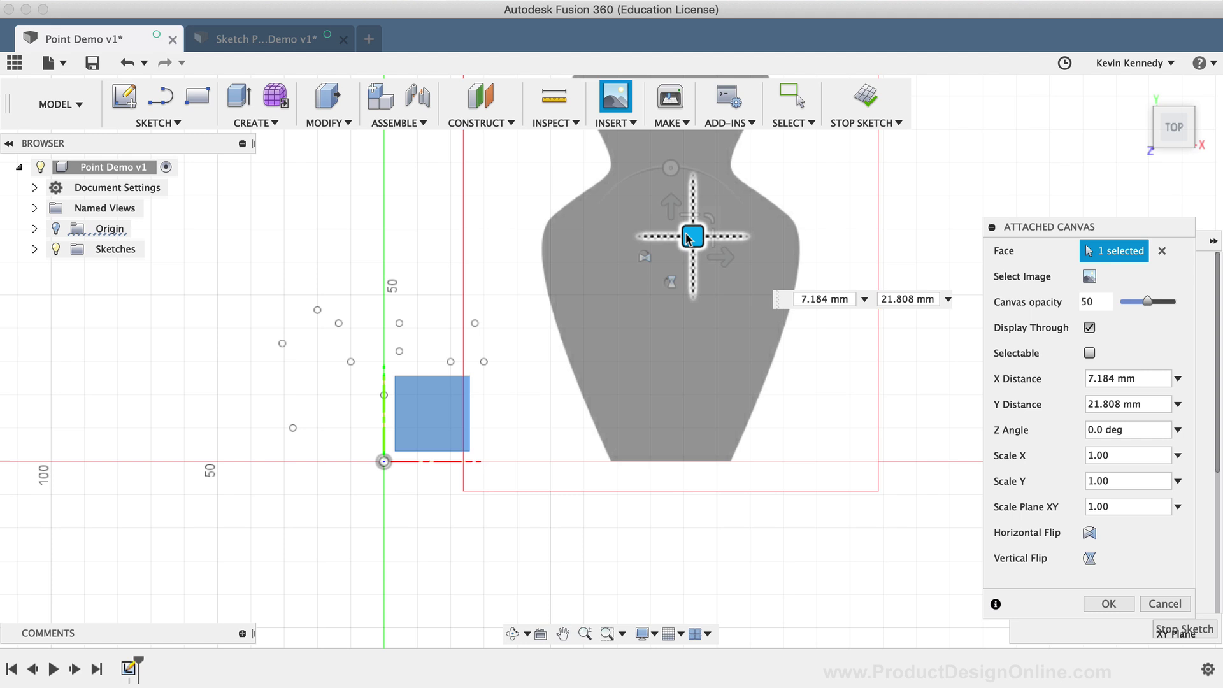
Confirm the vase canvas, turn off grid snapping, and search the sketch shortcuts for 'point'
click(1095, 602)
scroll(711, 376, down, 2)
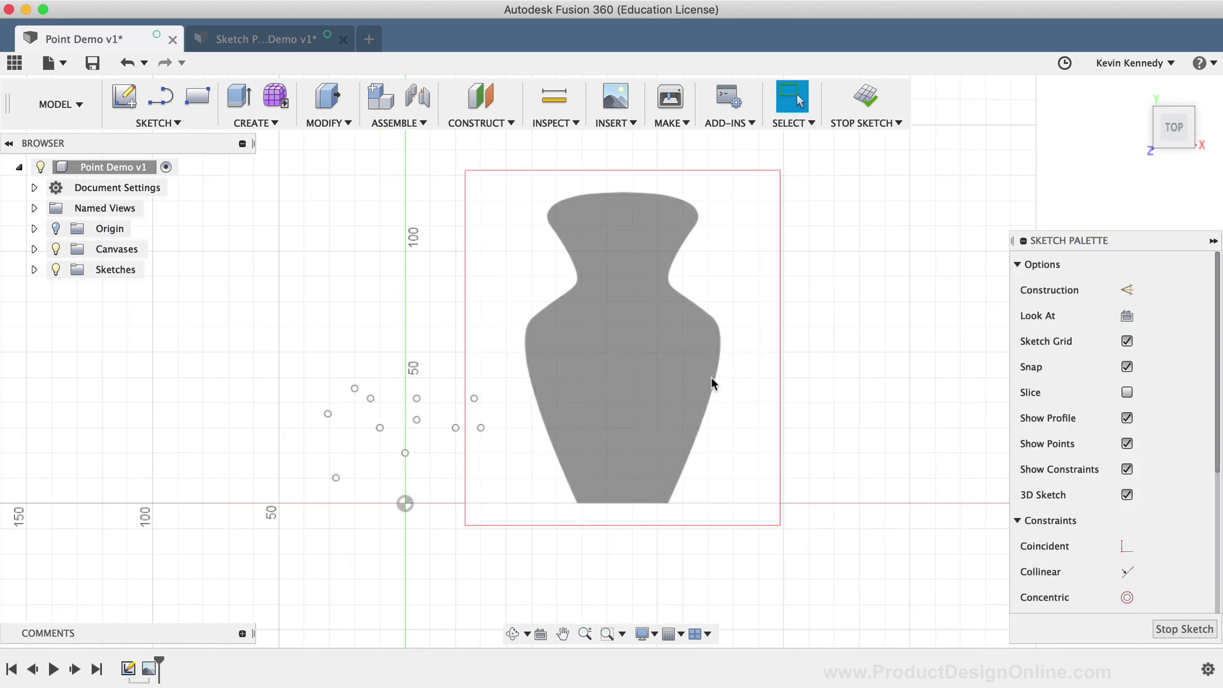
scroll(711, 376, up, 2)
scroll(711, 376, up, 2)
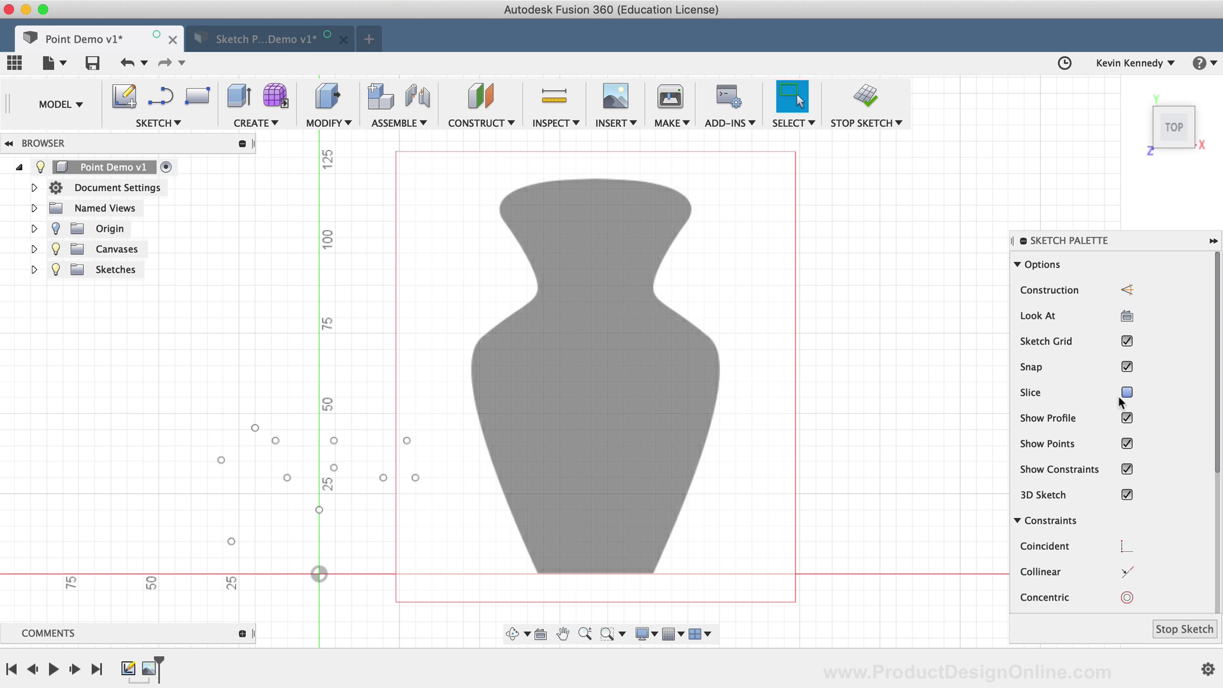
click(1126, 368)
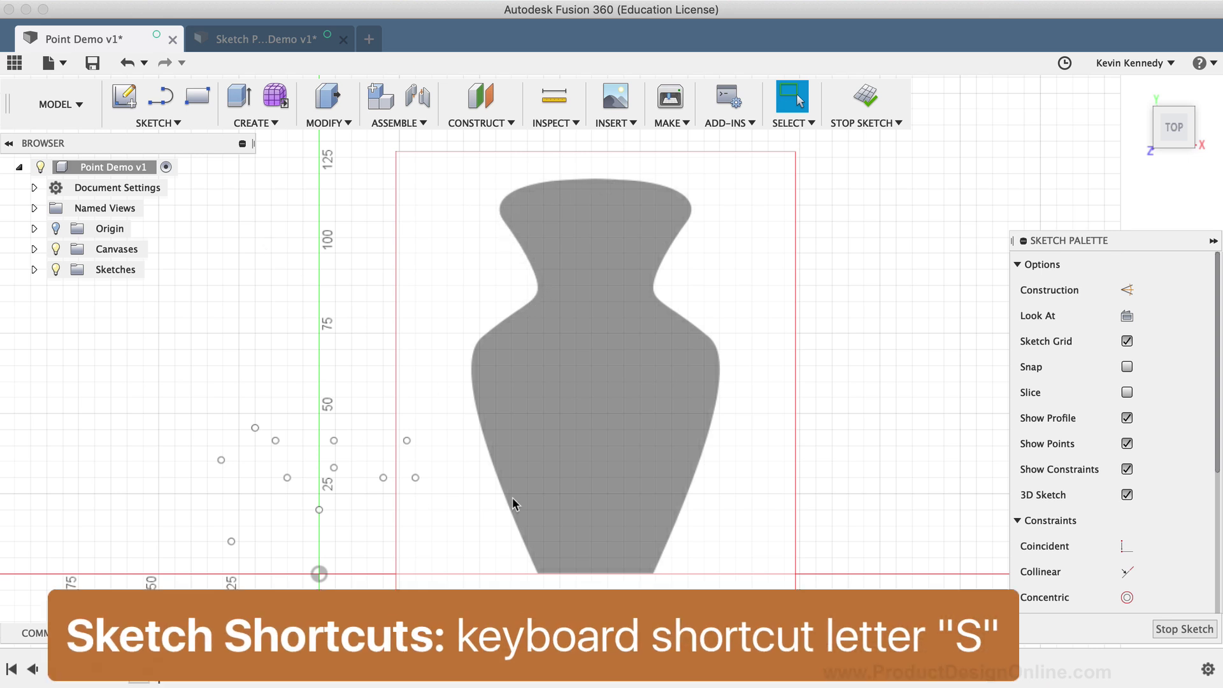
key(s)
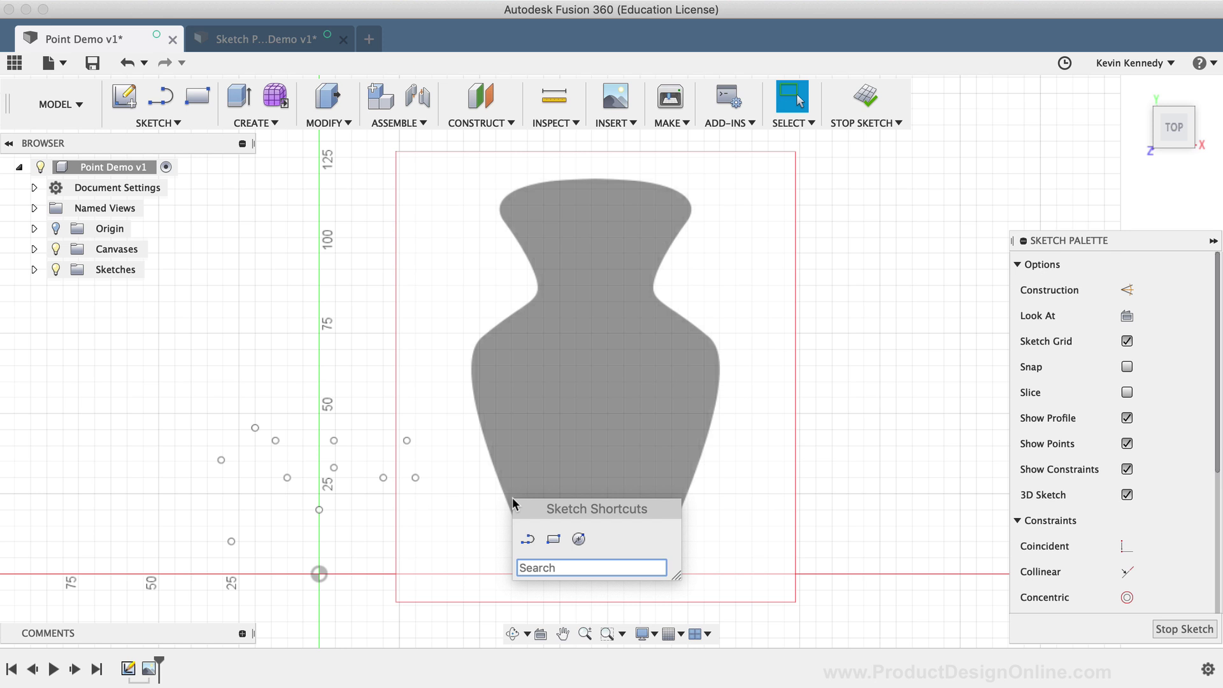
text(point)
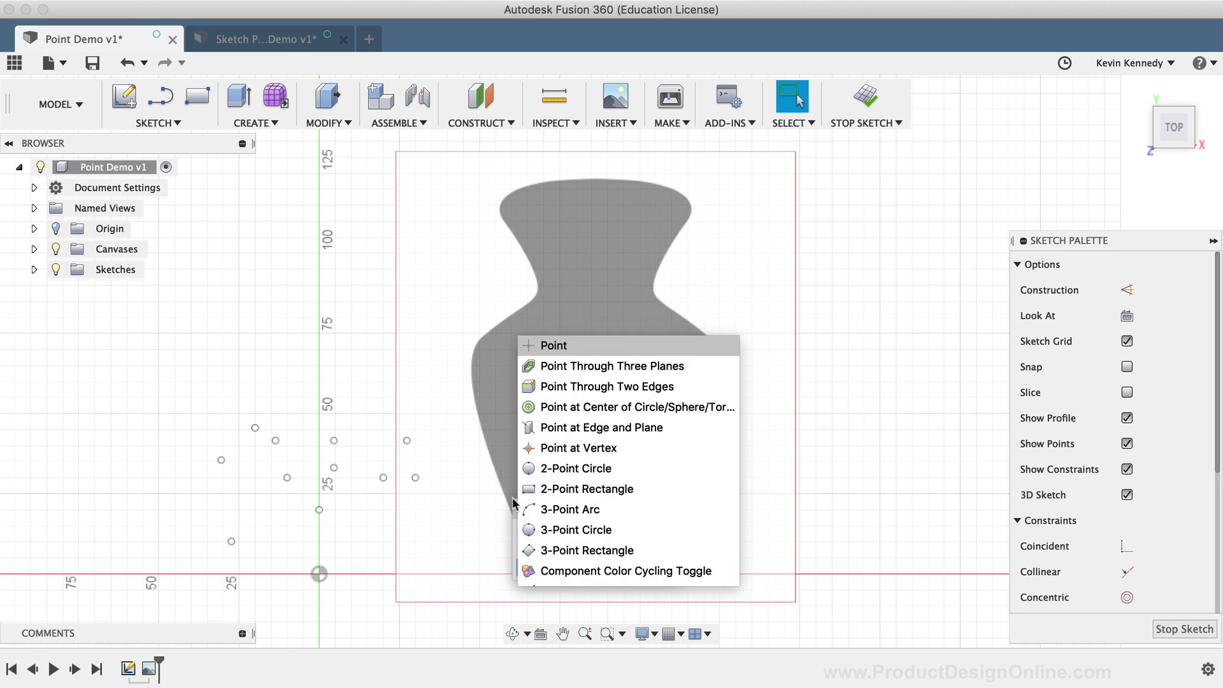
Place ten points along the vase's left edge, from the bottom-left corner up to the top rim
click(580, 344)
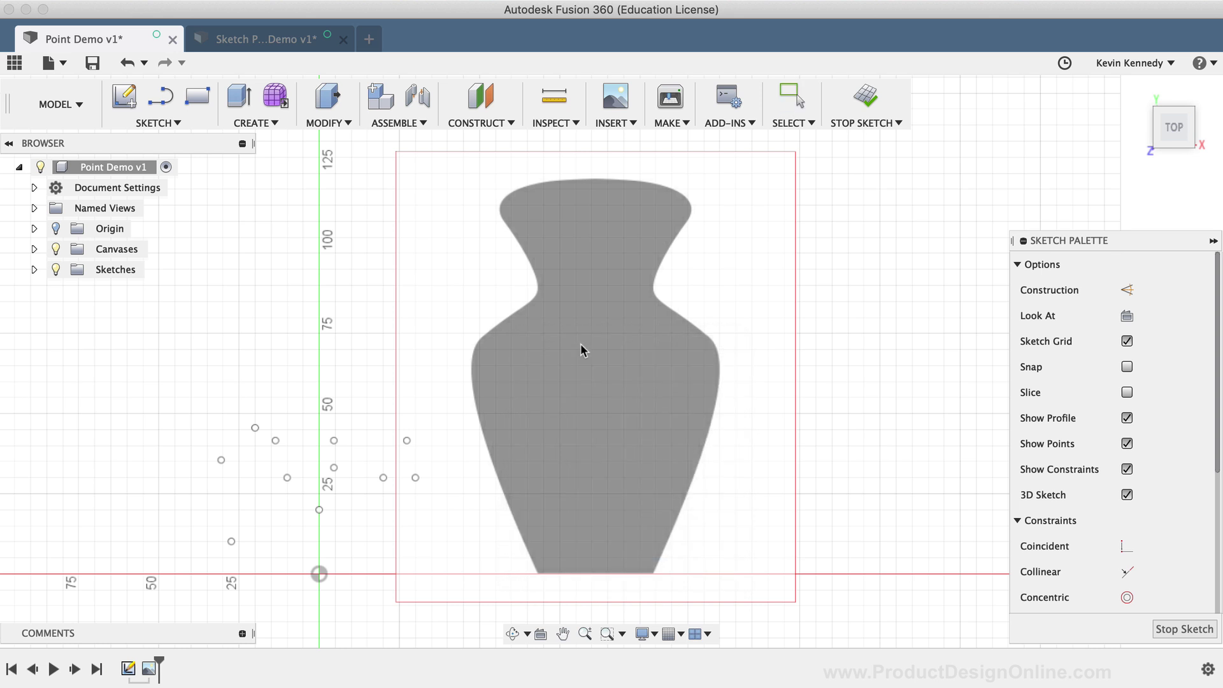
click(536, 572)
click(475, 407)
scroll(463, 366, up, 5)
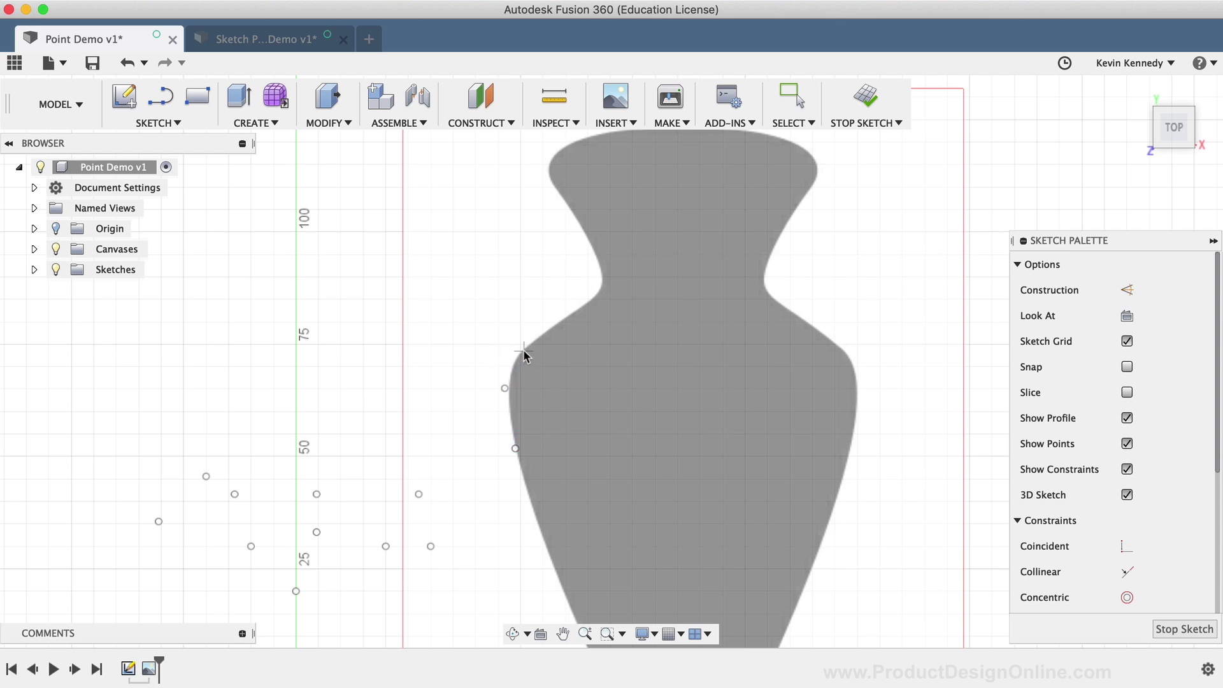
click(567, 316)
click(600, 284)
click(586, 237)
click(557, 192)
click(558, 153)
middle_drag(554, 138, 551, 158)
click(613, 151)
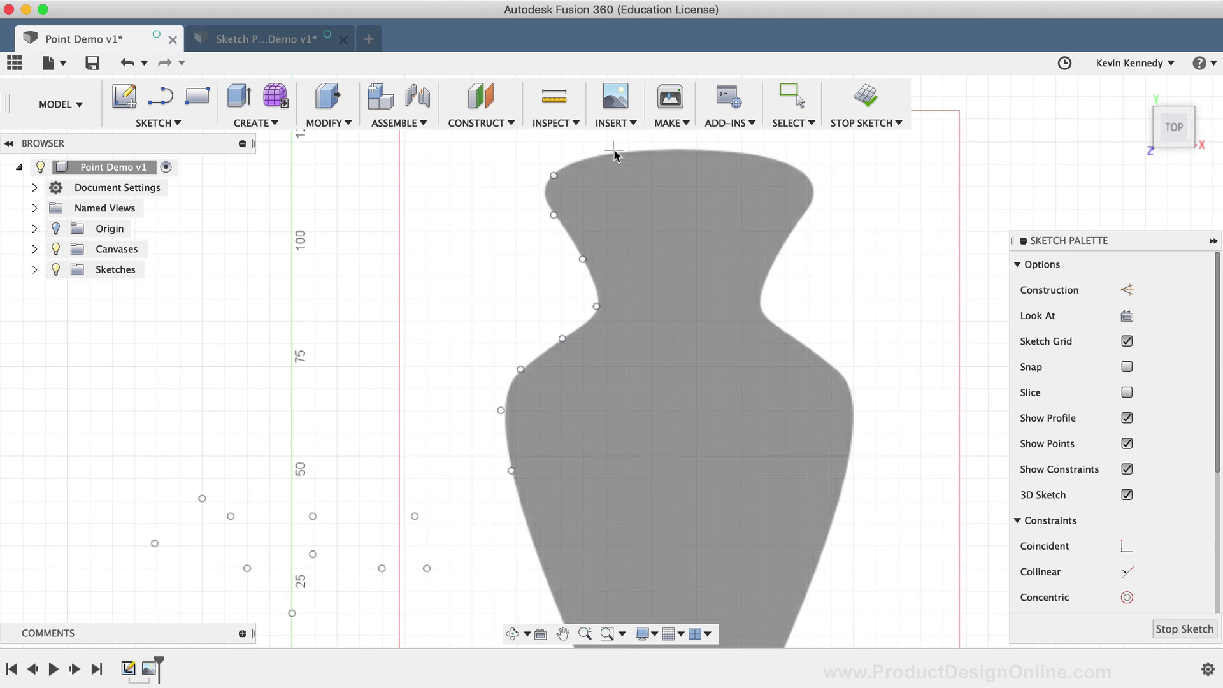
click(673, 151)
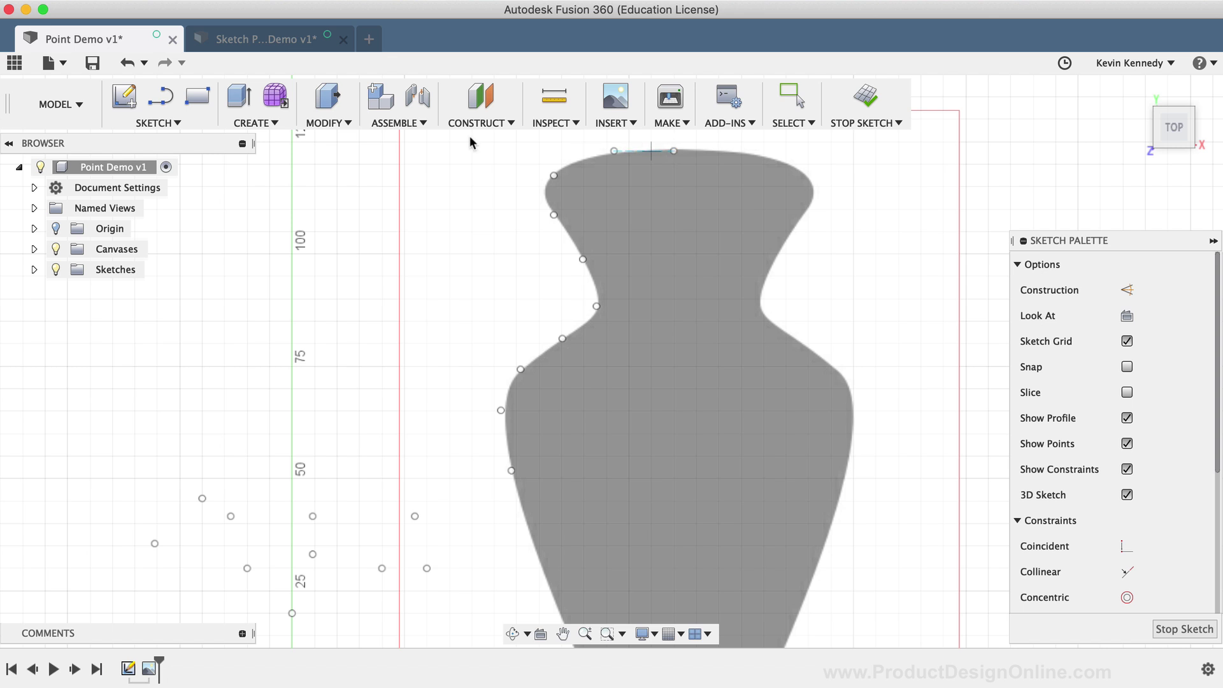
Start a fit-point spline at the vase's base and run it up the left edge to the shoulder
click(141, 123)
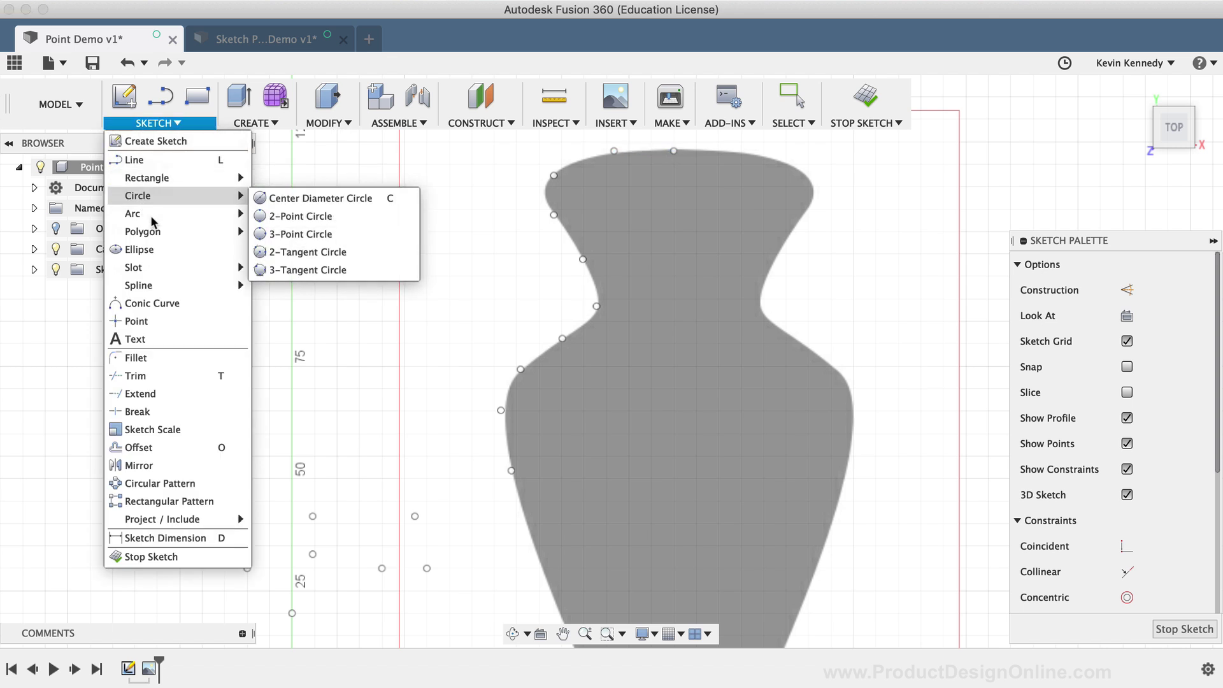
mouse_move(159, 285)
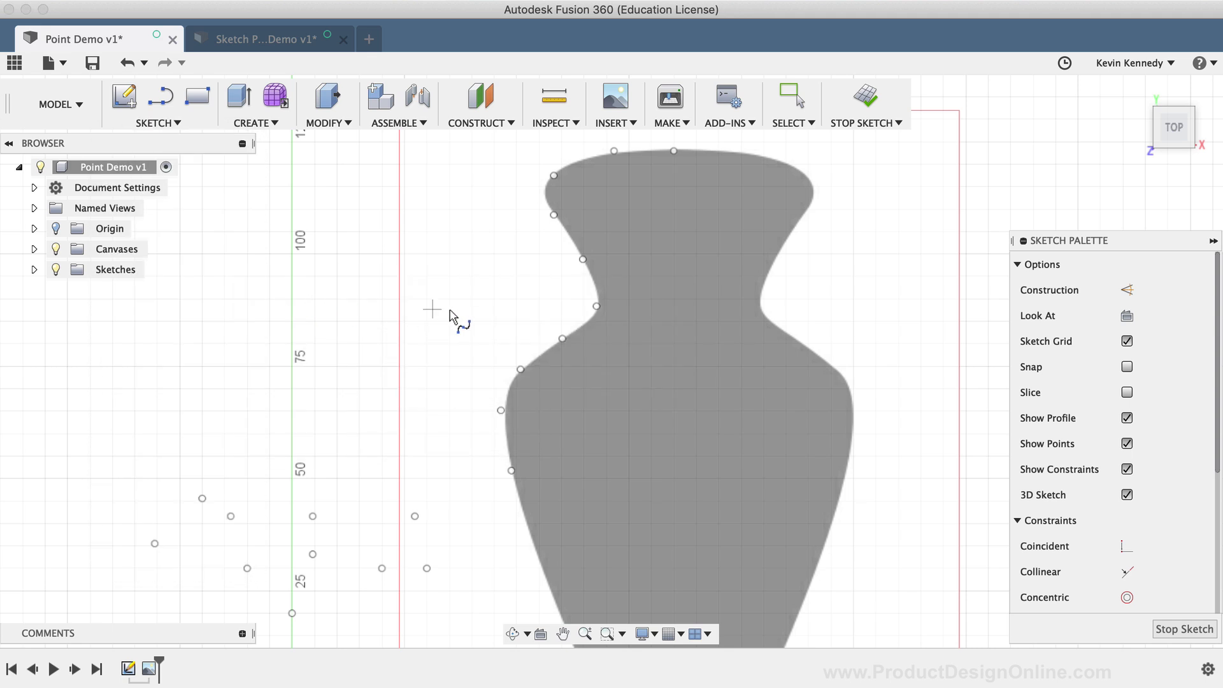
scroll(449, 312, down, 5)
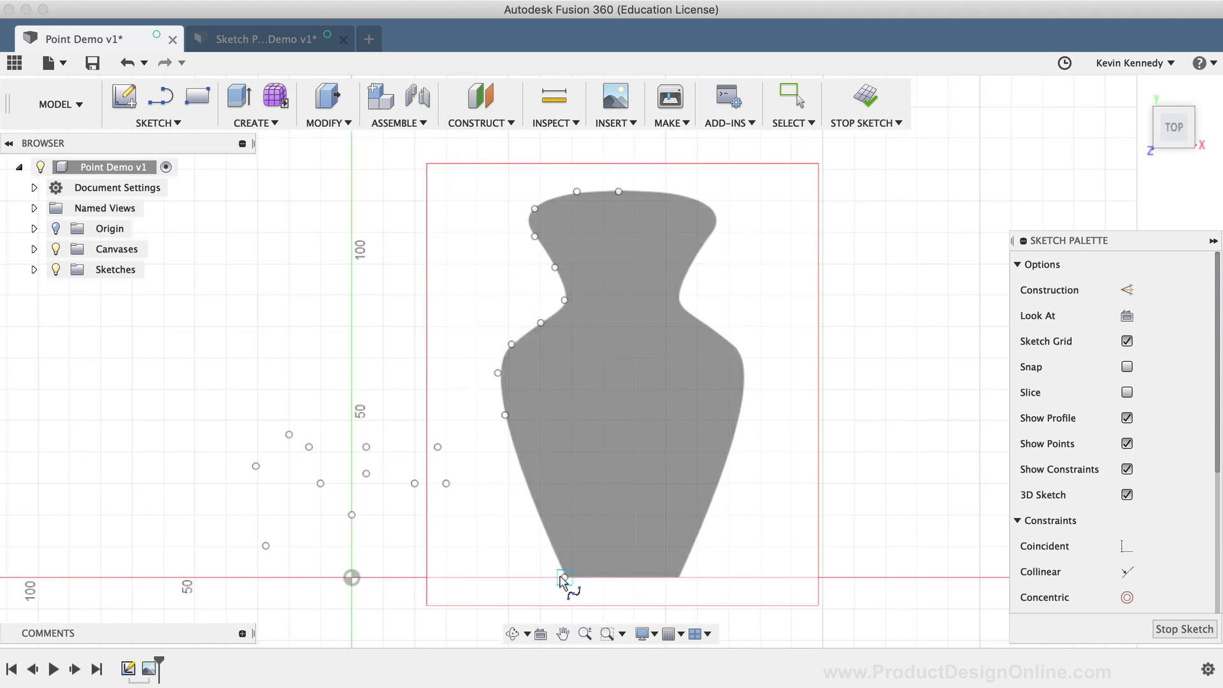
click(563, 578)
click(505, 415)
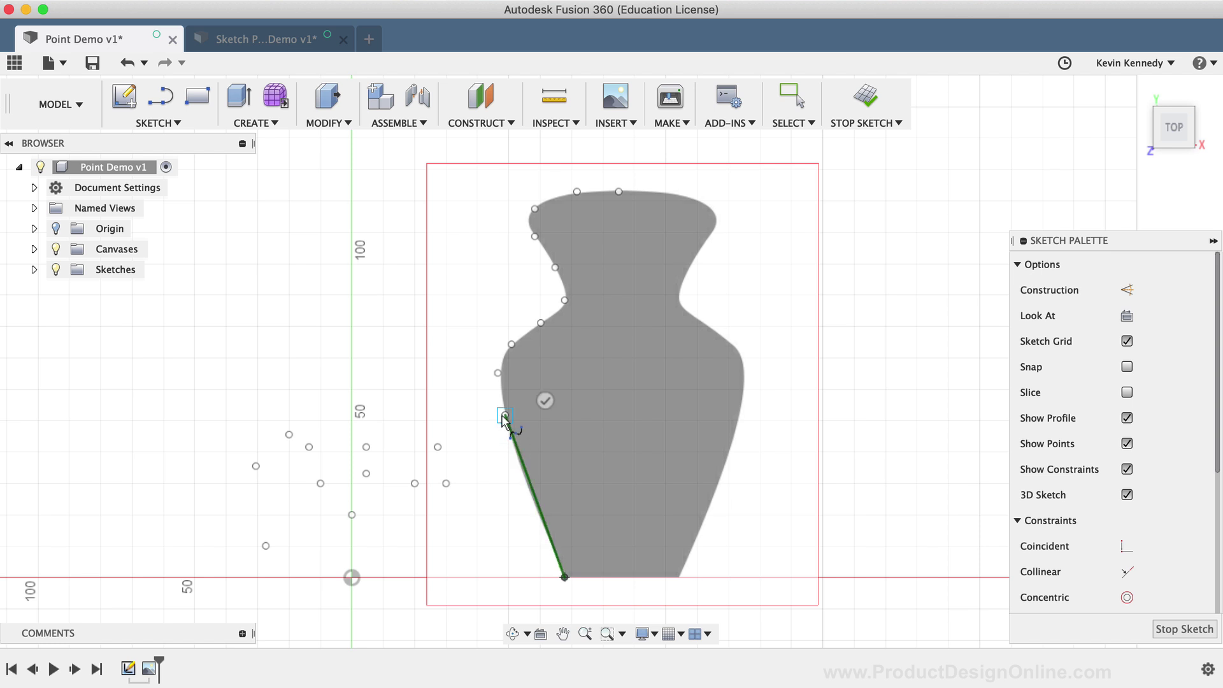
click(498, 374)
click(511, 344)
click(541, 323)
Continue the spline up the neck to the top rim and finish it
click(556, 266)
click(535, 236)
click(534, 209)
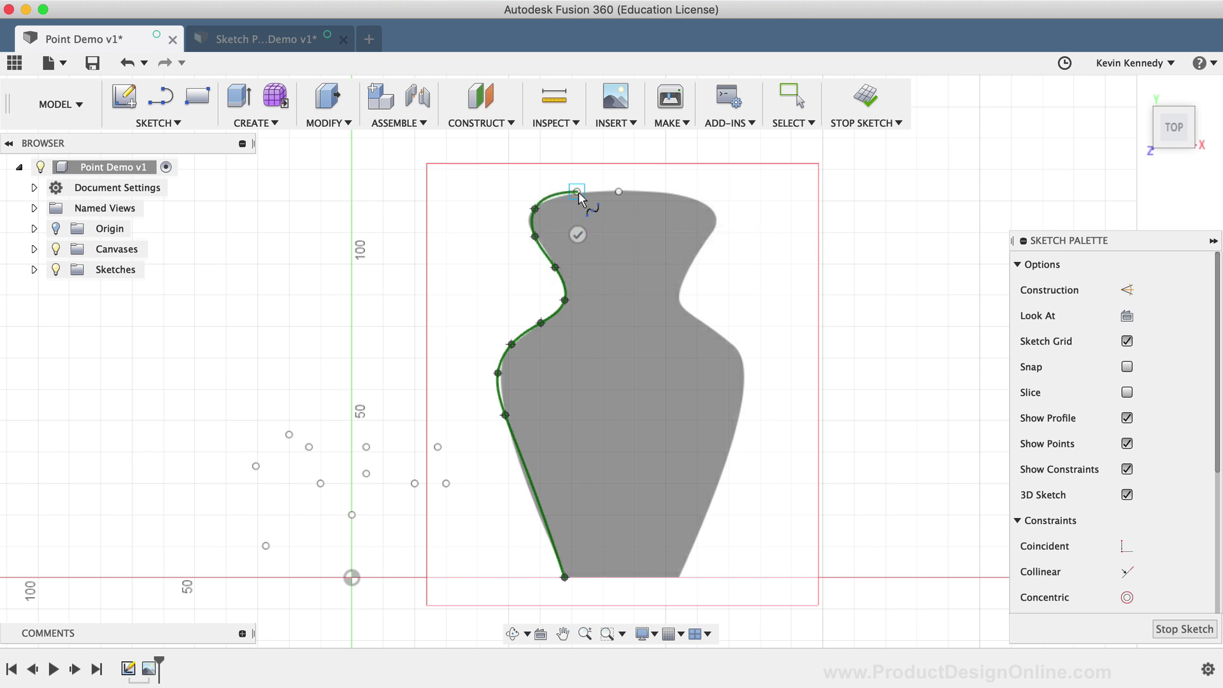
click(577, 191)
click(618, 191)
click(613, 237)
scroll(426, 335, up, 4)
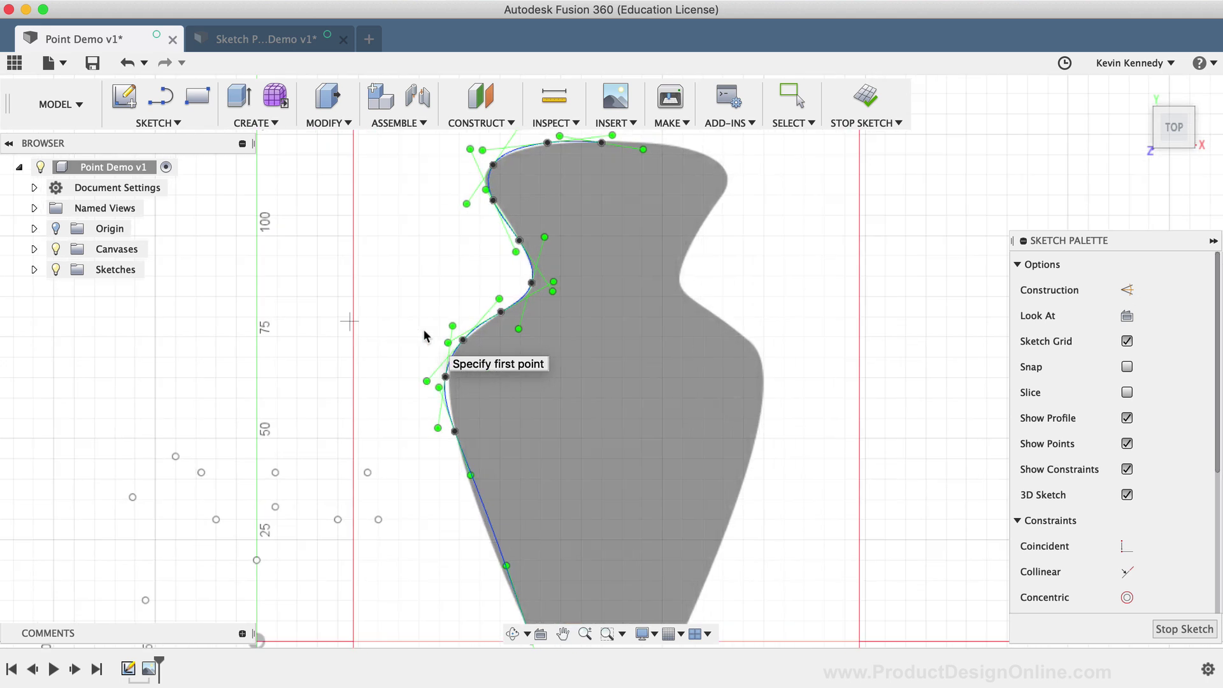
scroll(423, 329, left, 3)
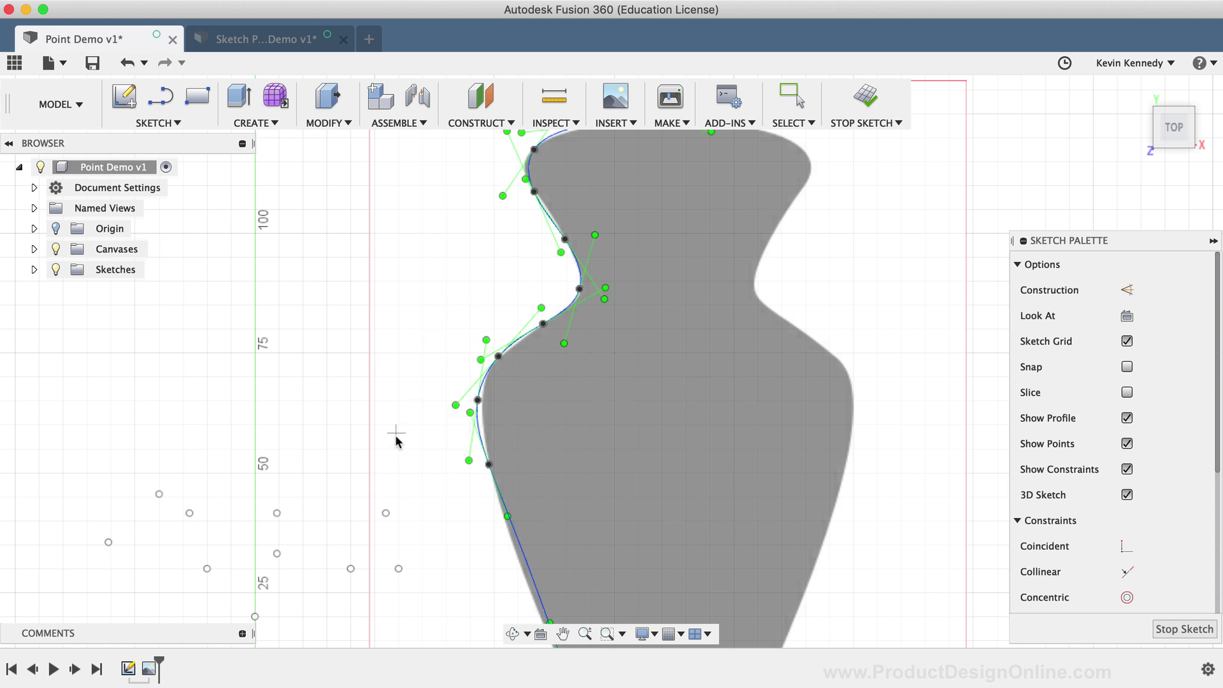
scroll(395, 442, down, 5)
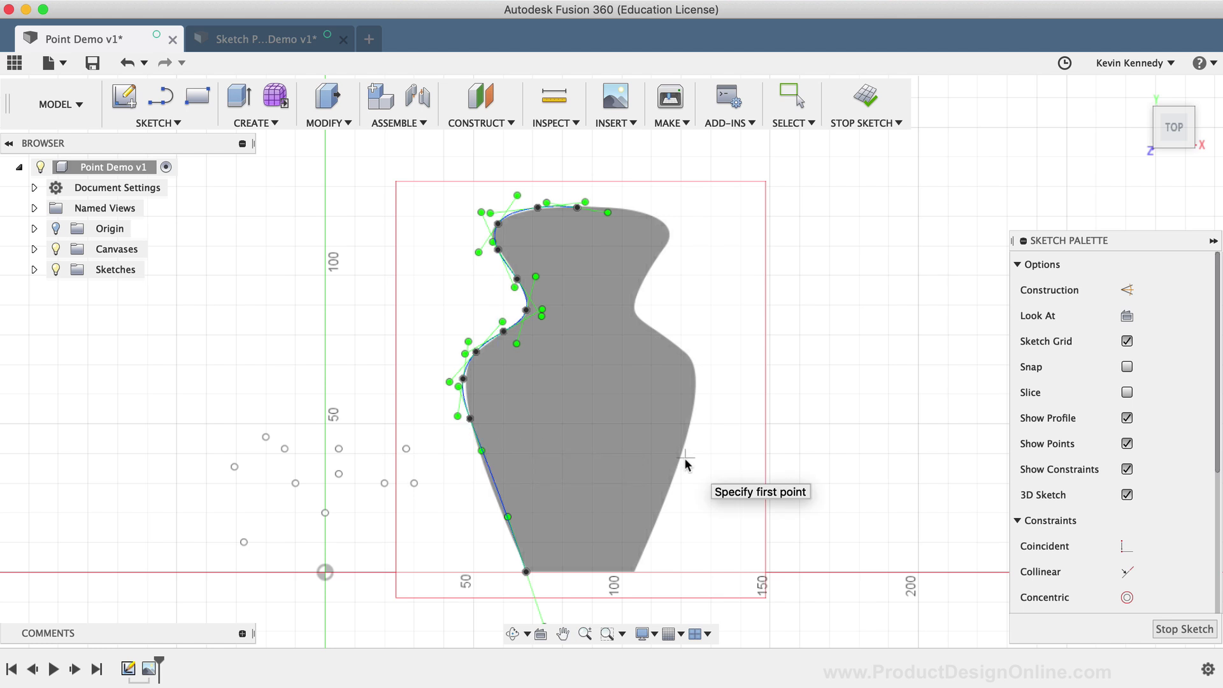
Run the spline up the vase's right side from the bottom-right corner toward the shoulder
click(632, 571)
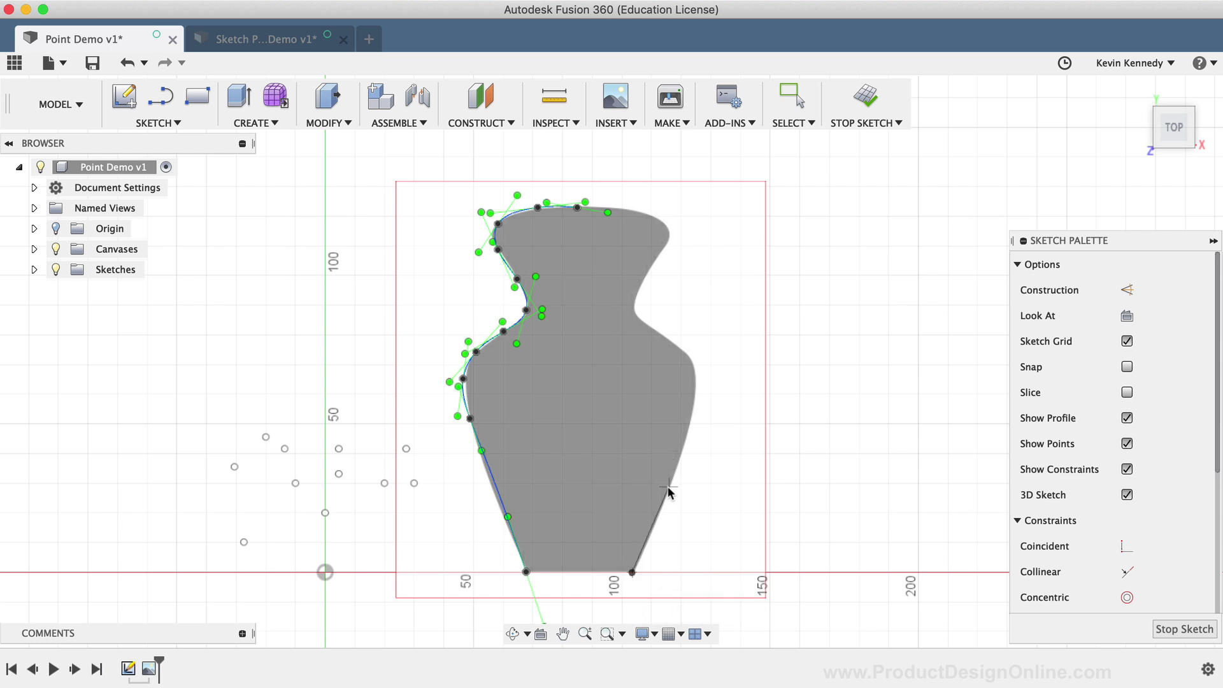
drag(668, 485, 691, 419)
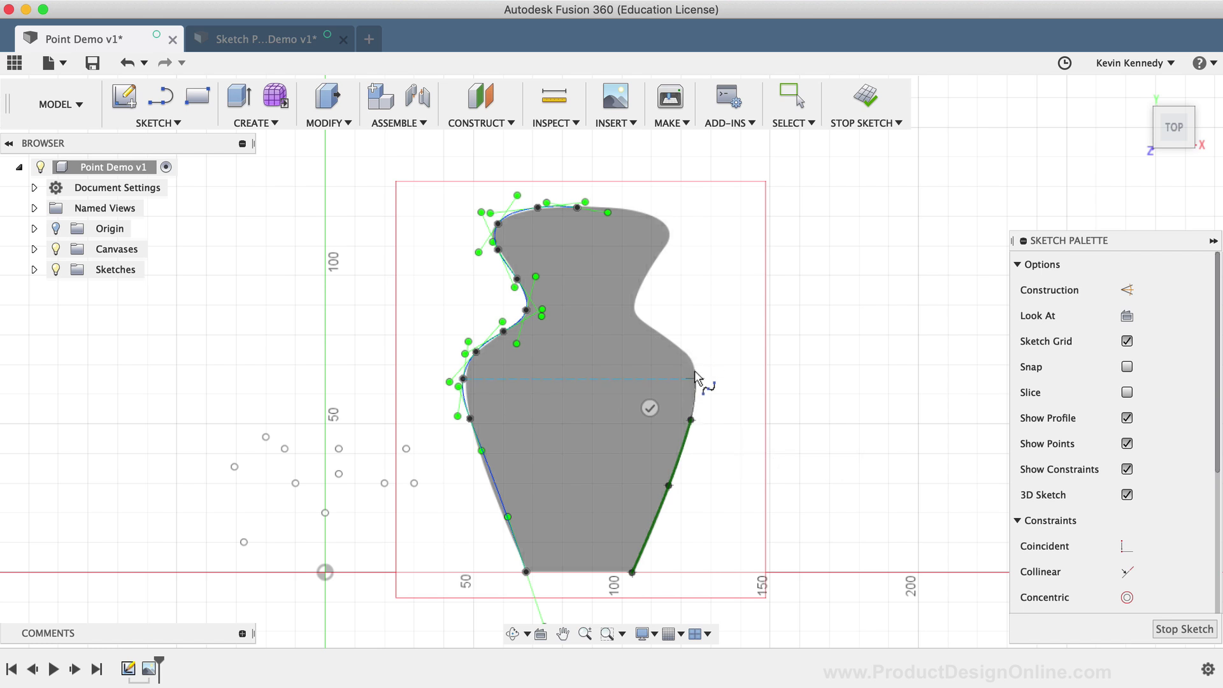
click(696, 379)
click(679, 348)
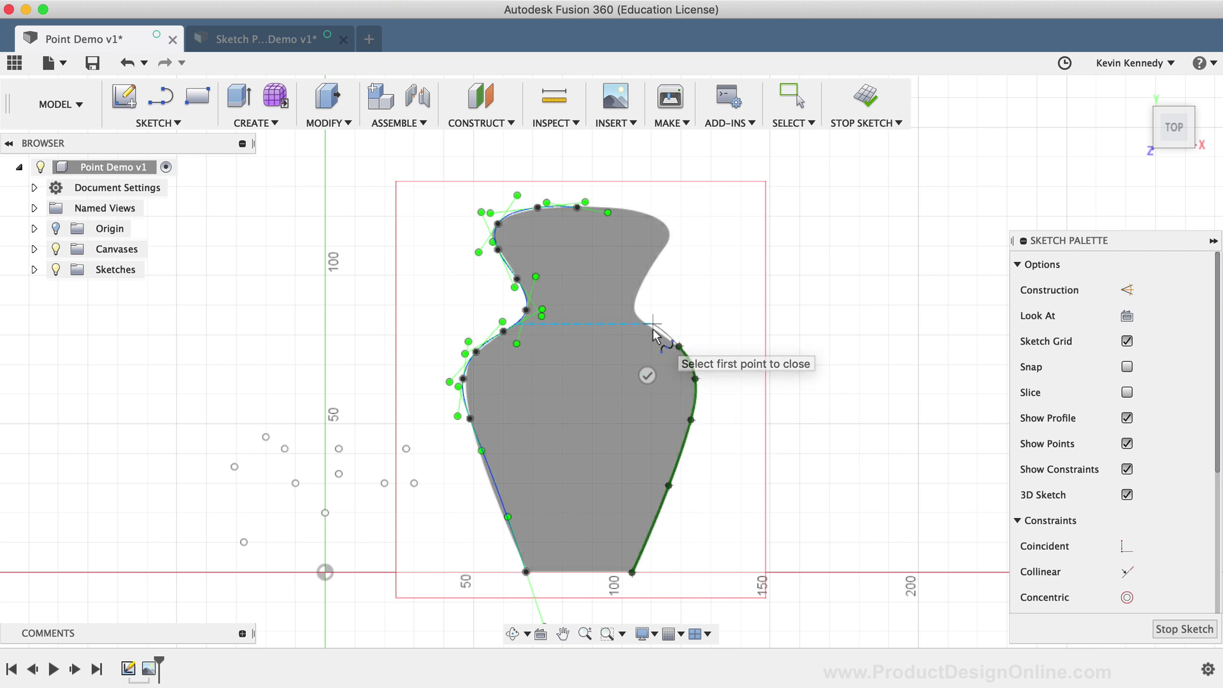
scroll(649, 330, up, 3)
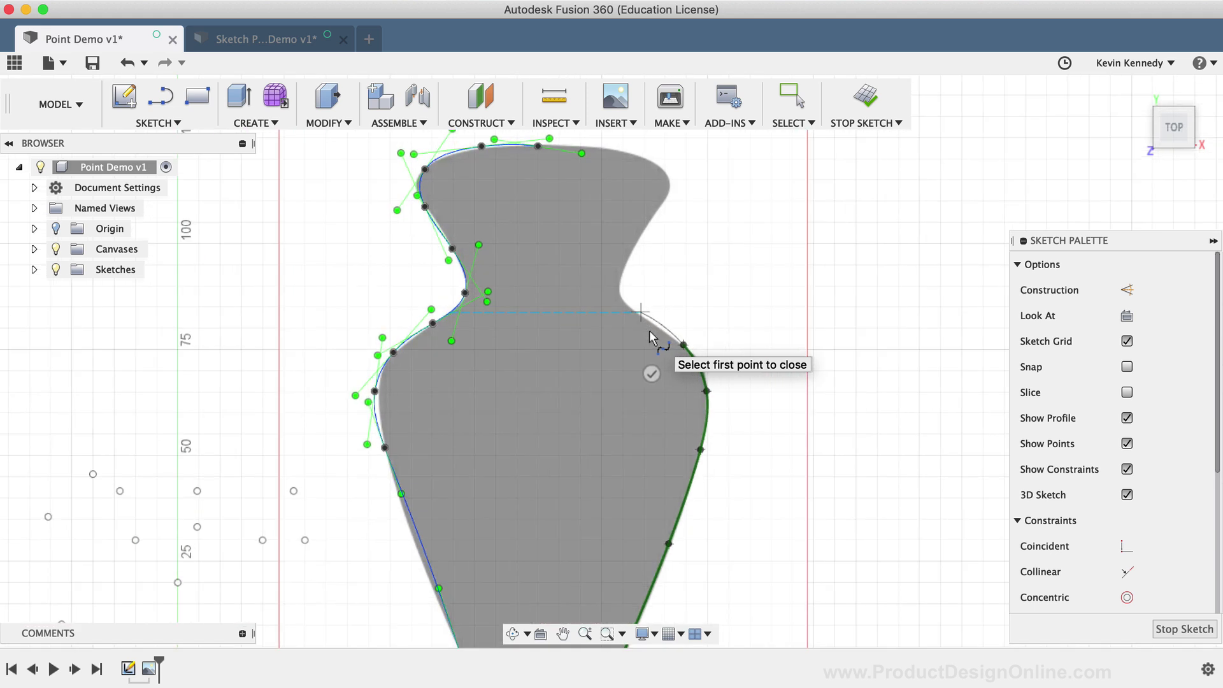
Continue up the right neck and lip, close the spline on its first point, and exit the tool
click(616, 296)
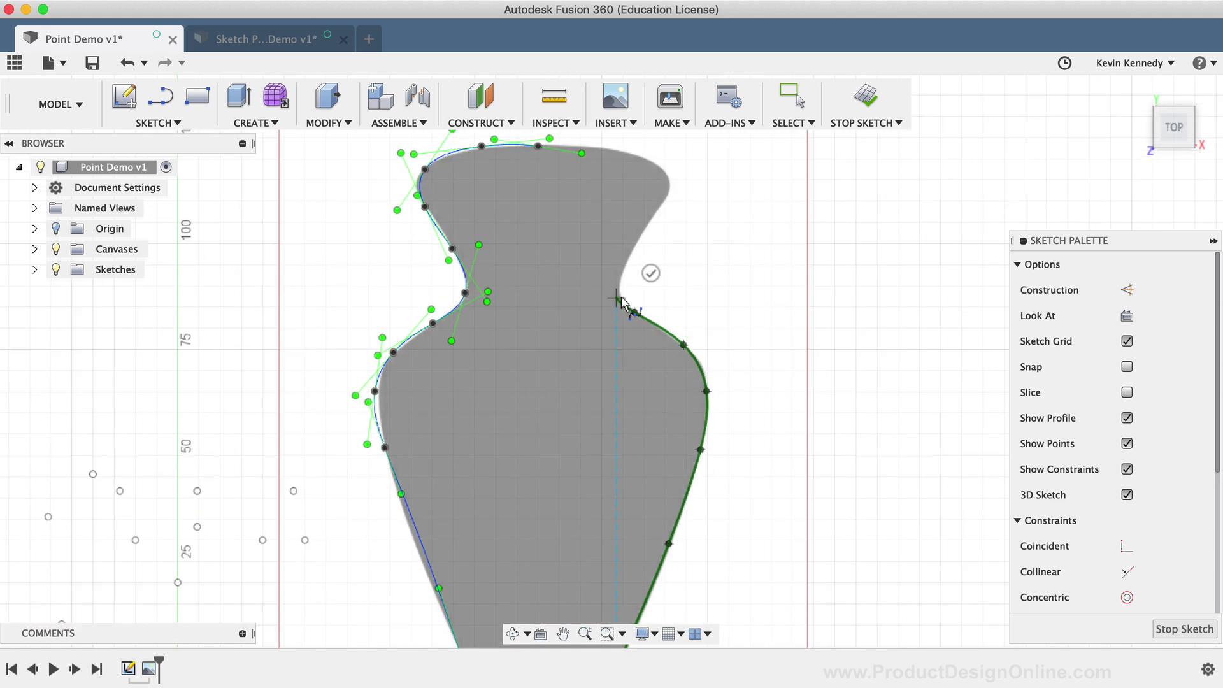
click(627, 263)
click(654, 217)
click(668, 193)
click(655, 164)
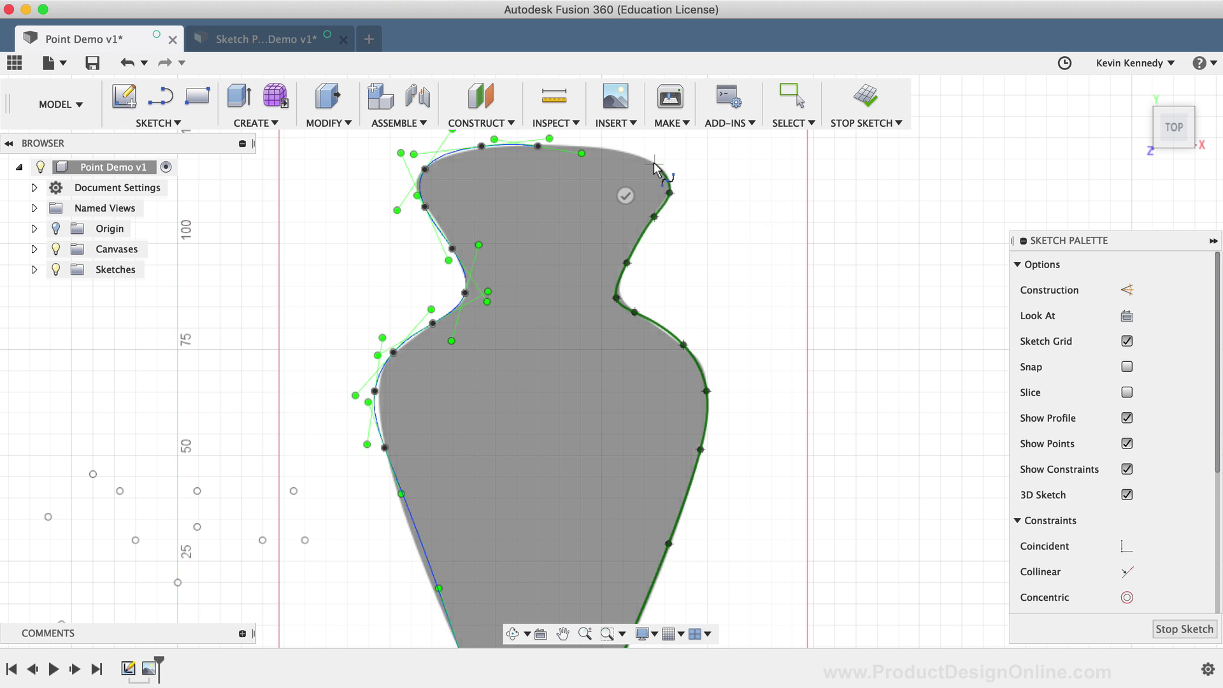
click(601, 148)
click(603, 188)
scroll(799, 365, down, 3)
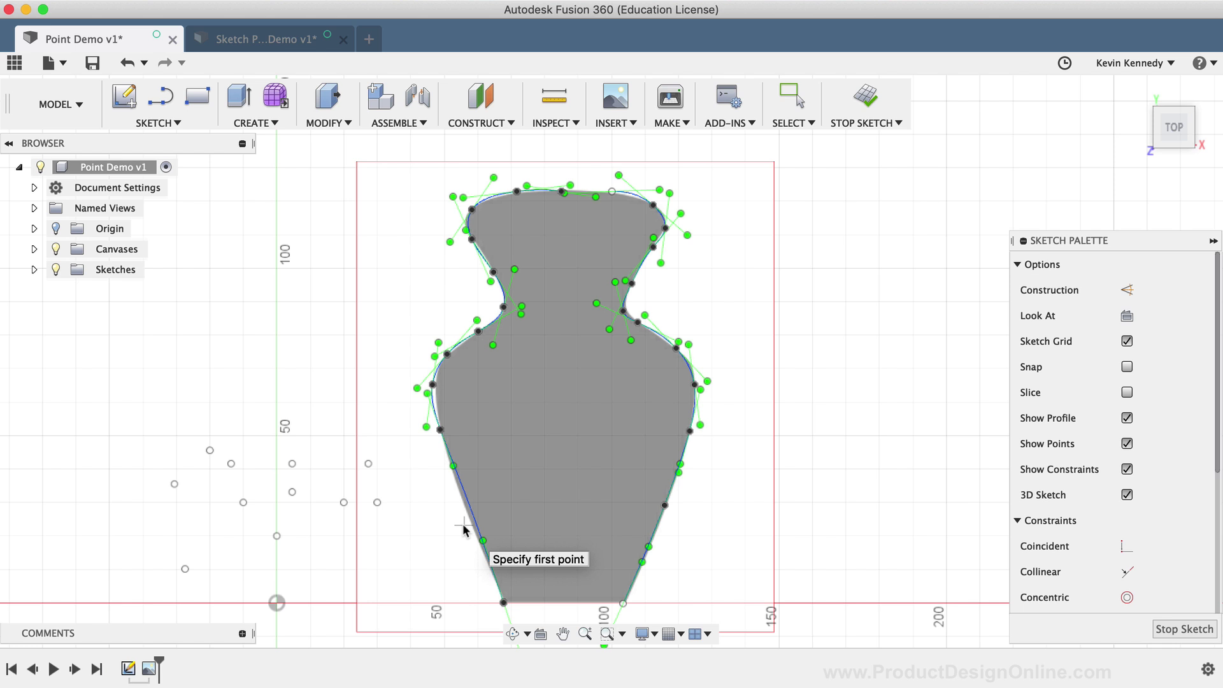
key(Escape)
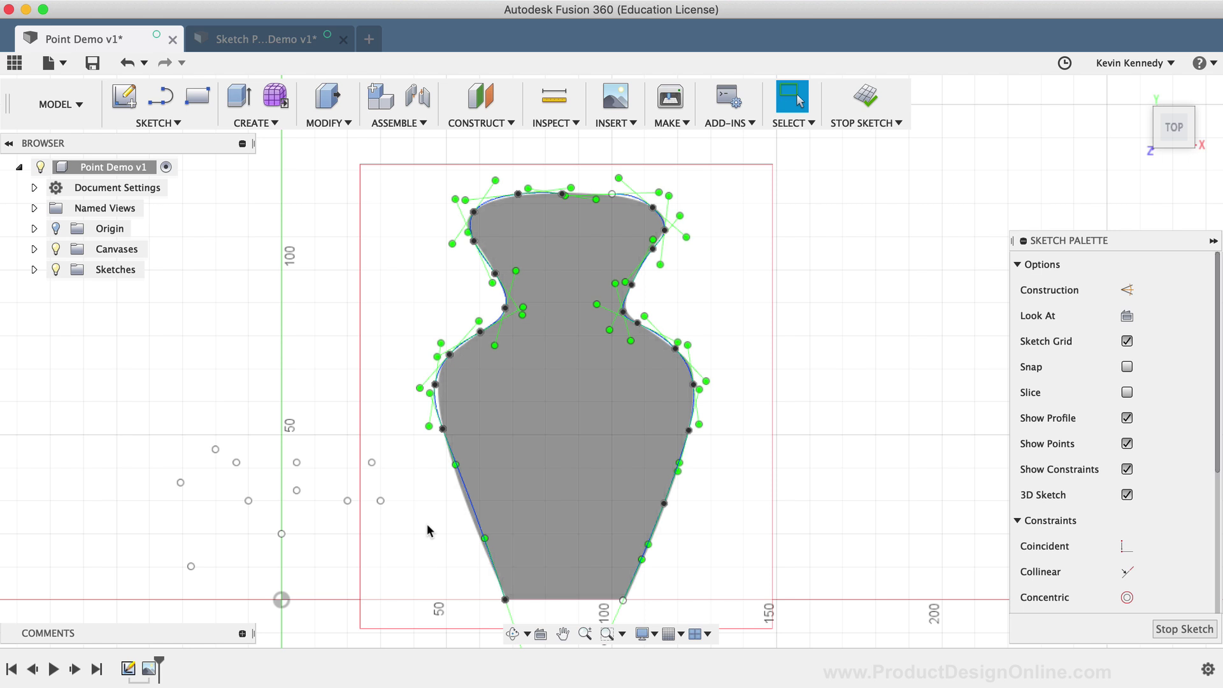
In the Sketch Point Demo design, place a point on the 30 mm circle's lower-right edge and drag it
click(262, 39)
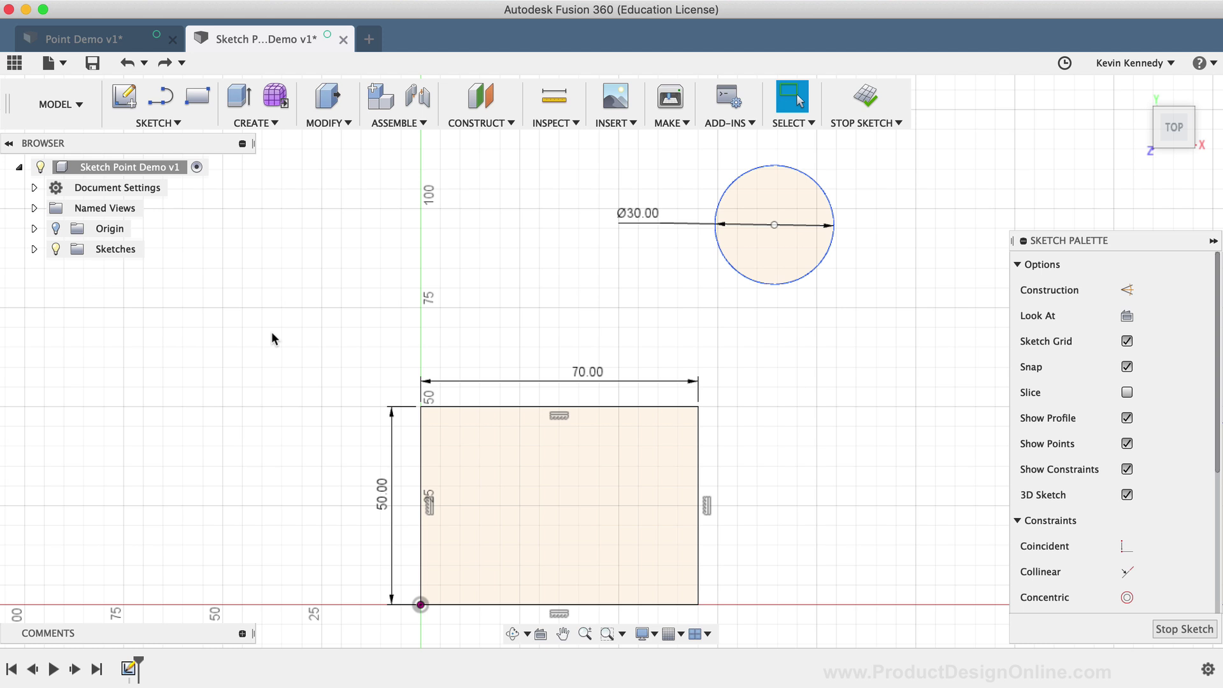
click(175, 122)
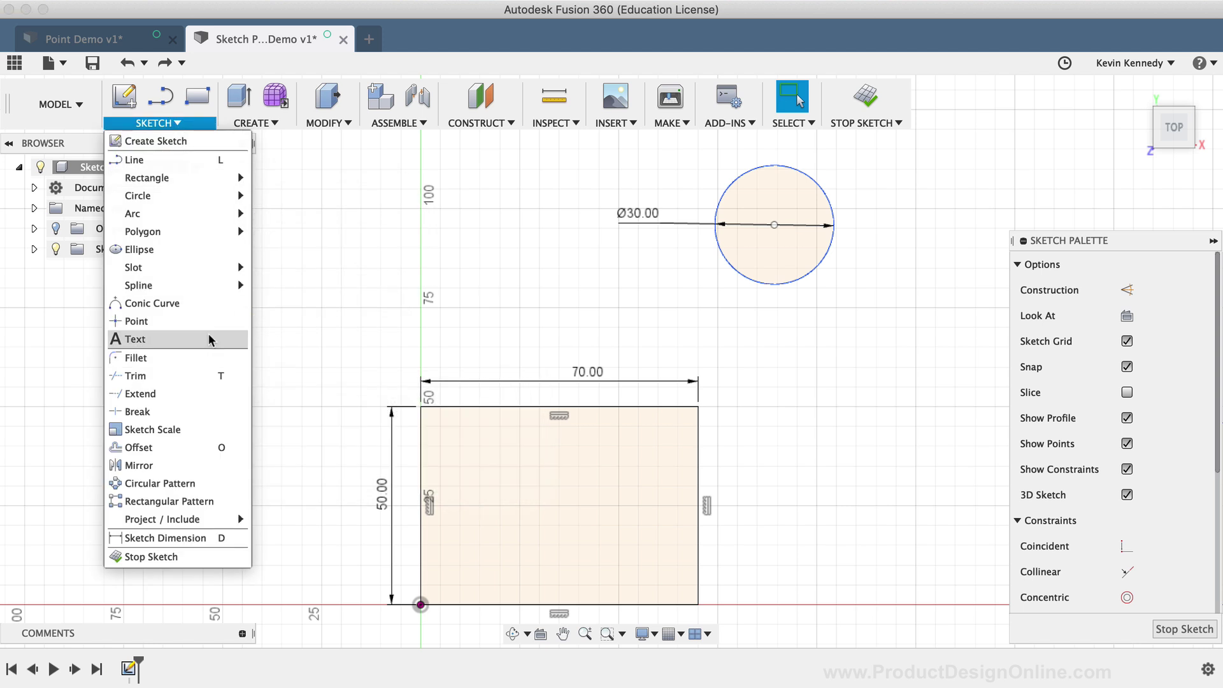
click(204, 321)
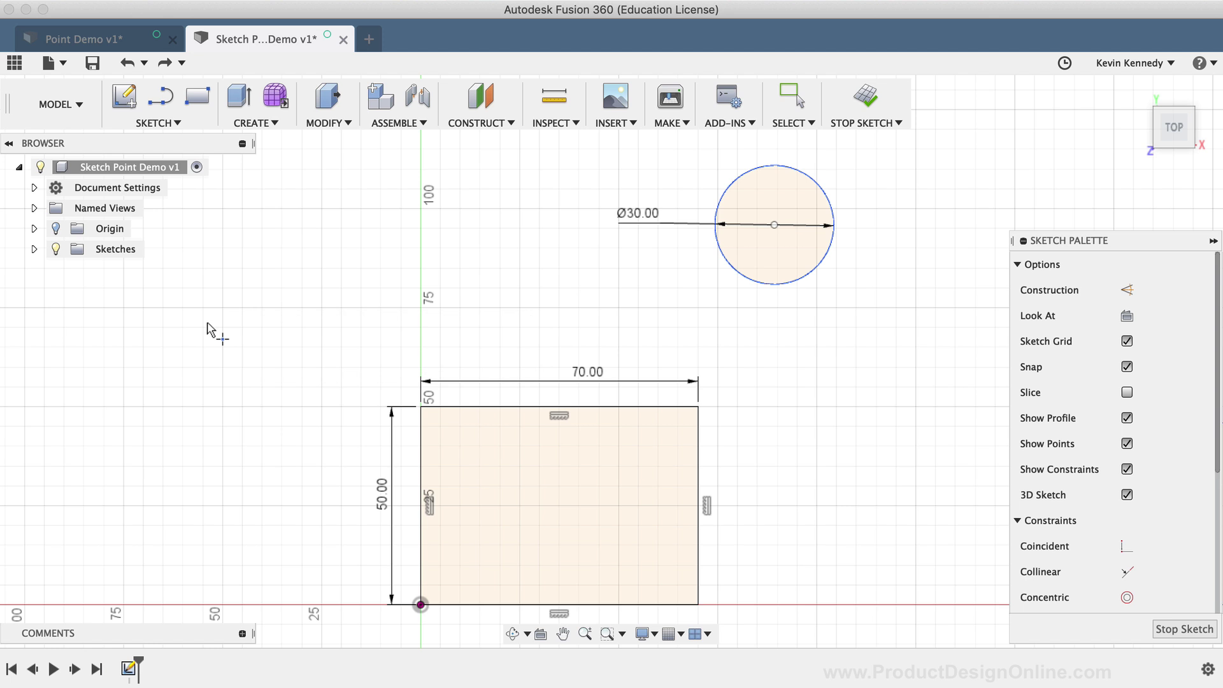
click(809, 277)
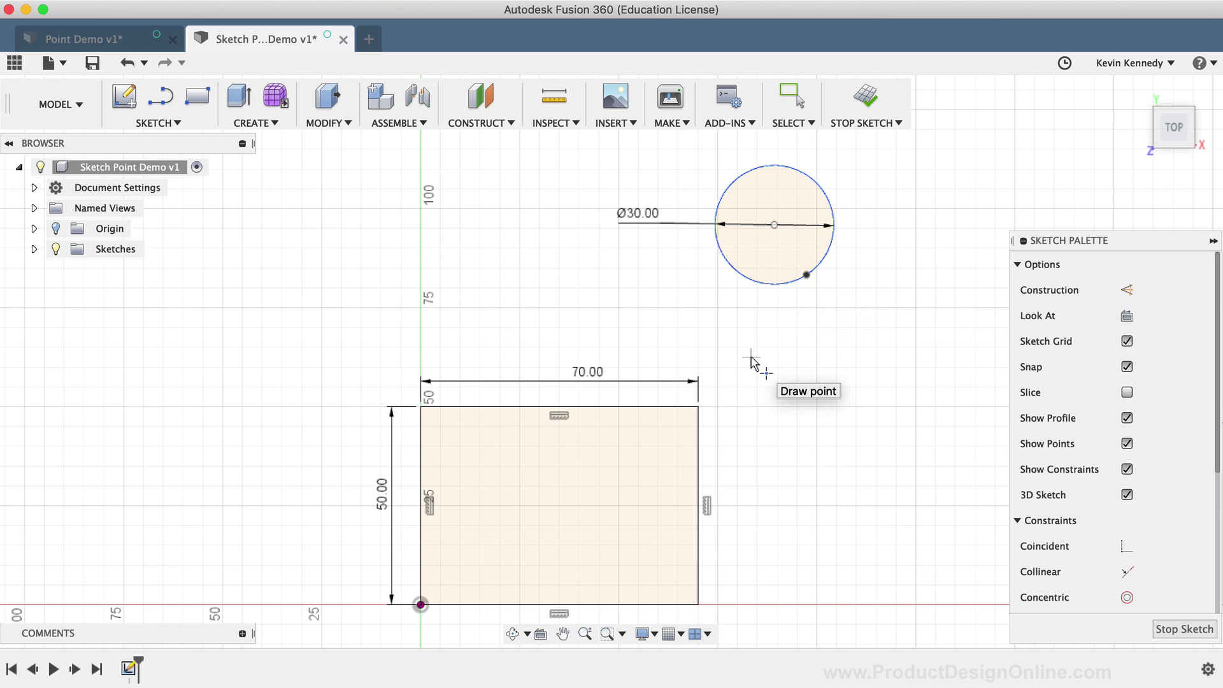
key(Escape)
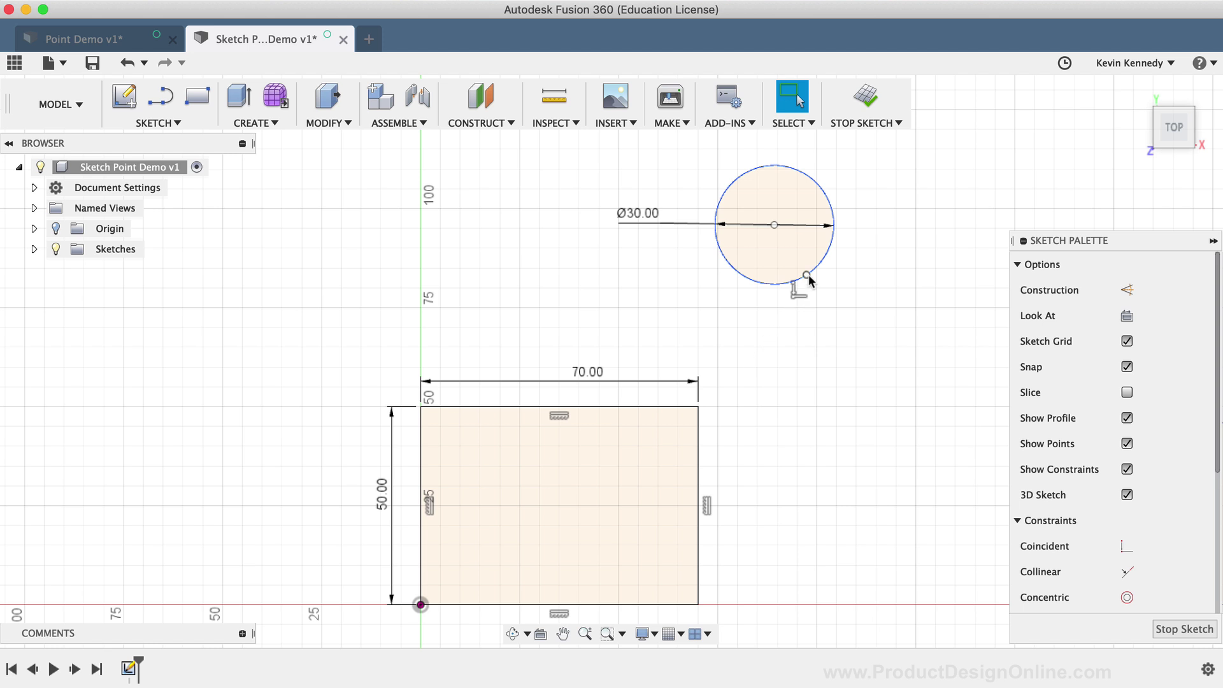
mouse_move(808, 274)
mouse_down()
mouse_move(818, 283)
mouse_move(753, 300)
mouse_move(778, 324)
mouse_move(768, 279)
mouse_move(814, 286)
mouse_move(847, 333)
mouse_move(821, 279)
mouse_move(766, 286)
mouse_move(789, 300)
mouse_move(787, 285)
mouse_up()
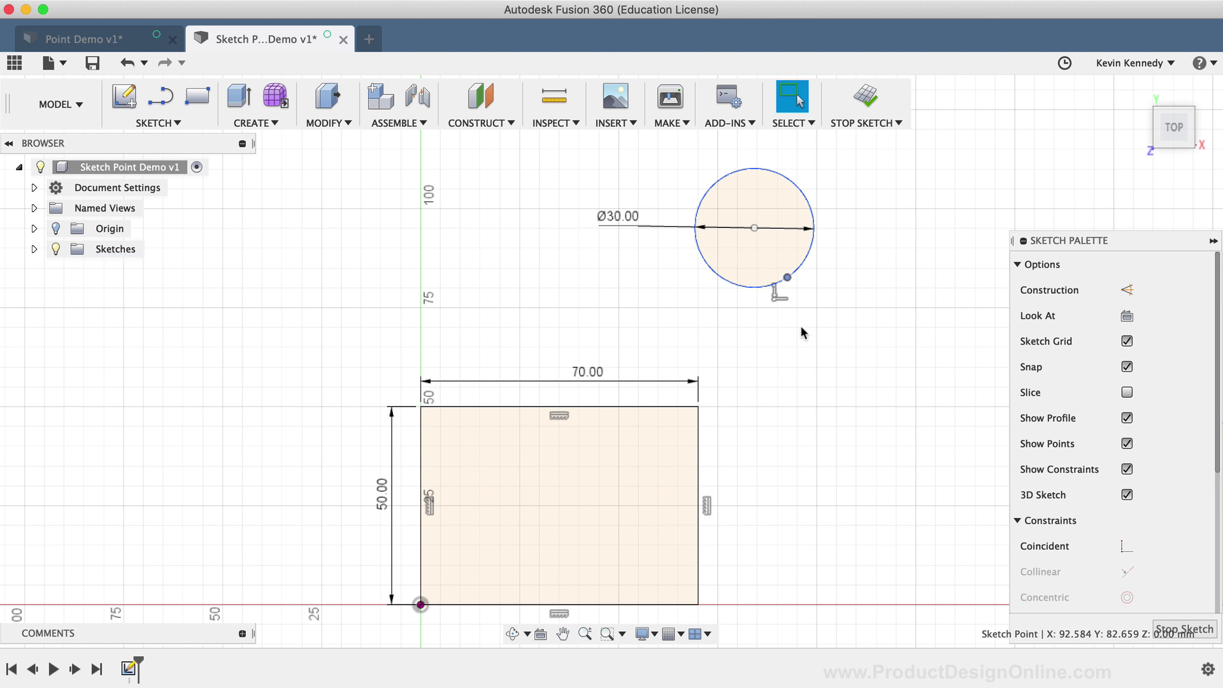
Constrain the circle's edge point coincident with the 70 × 50 rectangle's top-right corner
click(786, 275)
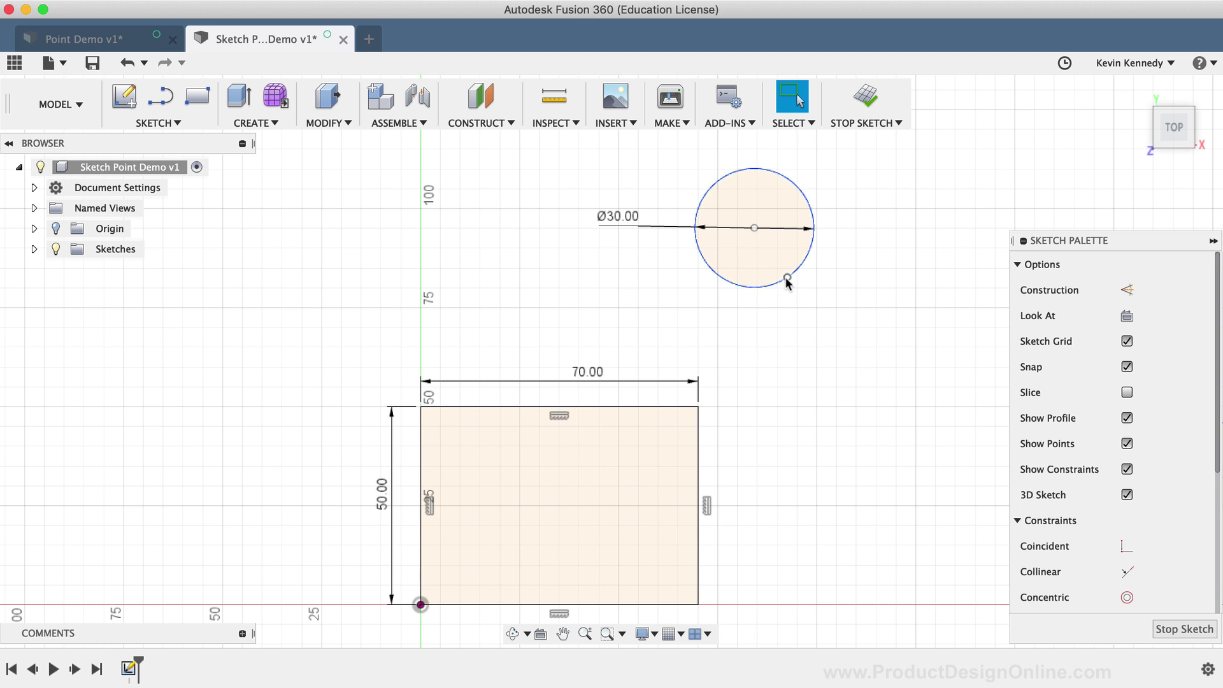
click(786, 277)
shift+click(698, 406)
right_click(698, 406)
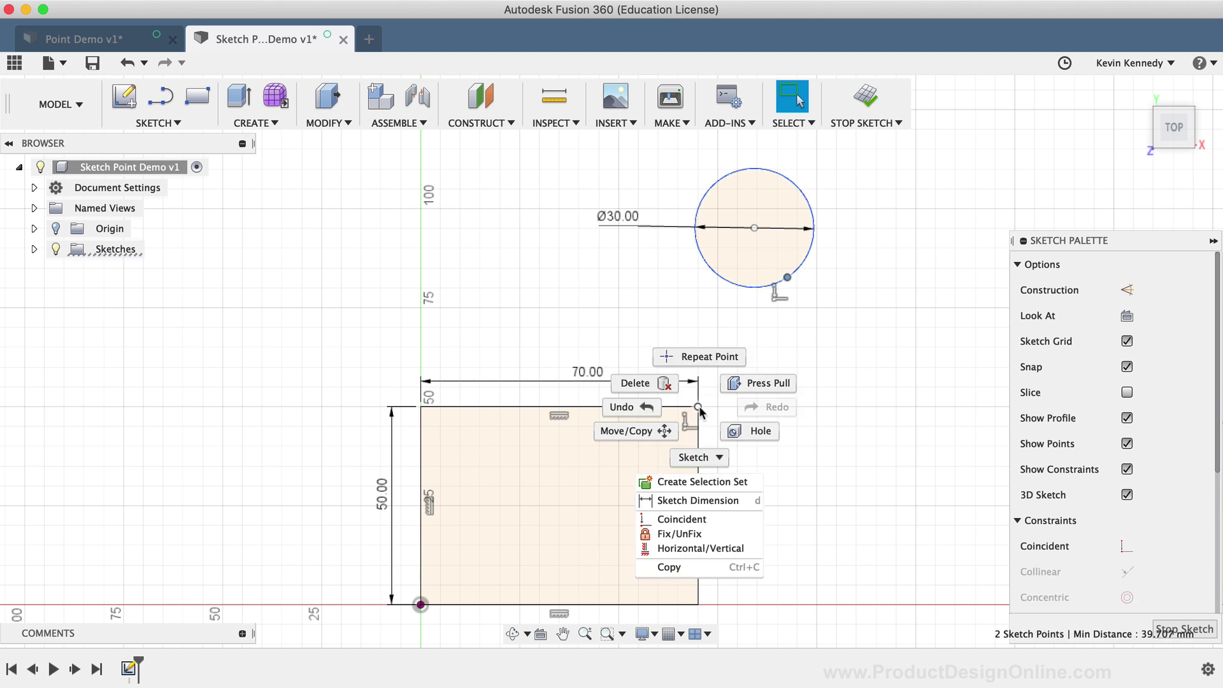
click(717, 519)
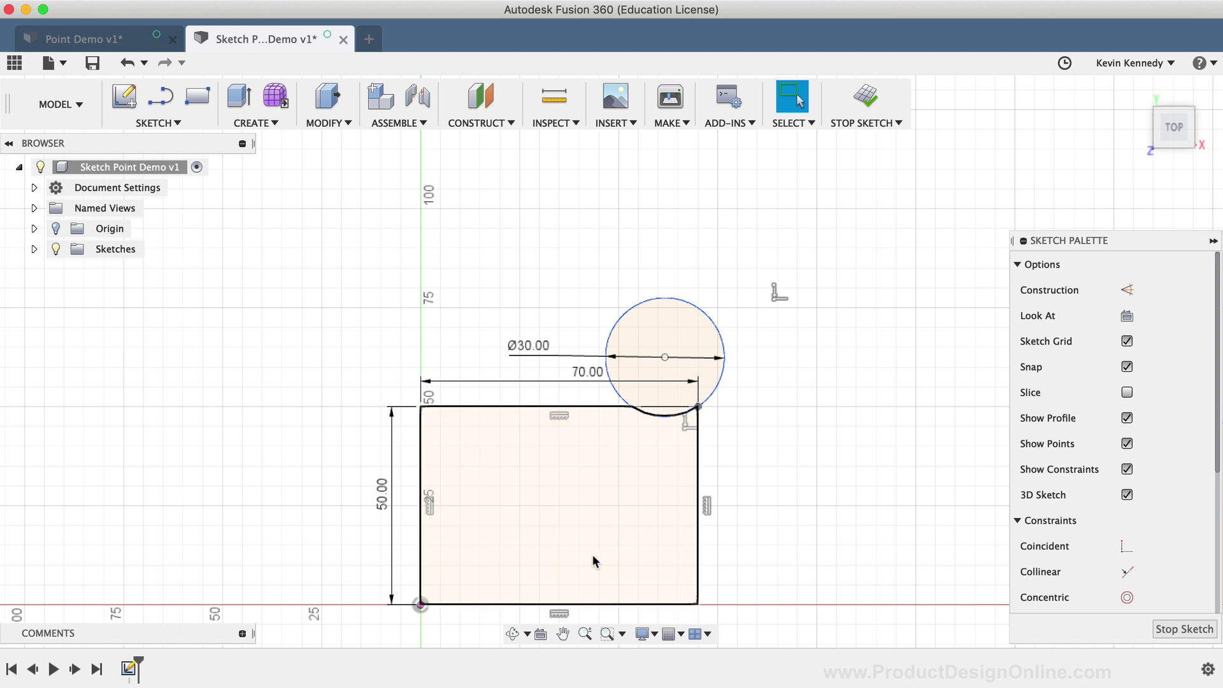
Pan to the second rectangle and add a 50.00 mm aligned dimension from its top-edge point to its bottom-right corner
click(563, 633)
mouse_move(809, 476)
mouse_down()
mouse_move(538, 469)
mouse_move(226, 431)
mouse_move(287, 427)
mouse_up()
key(Escape)
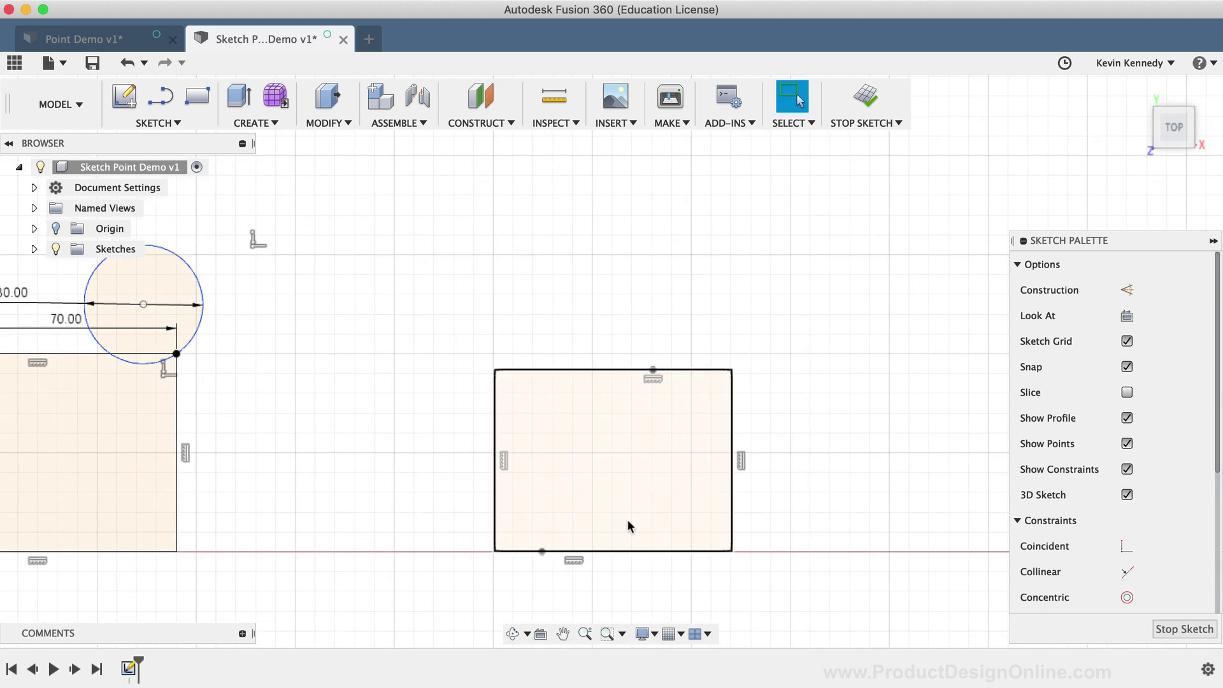
scroll(628, 518, up, 2)
middle_drag(628, 518, 584, 500)
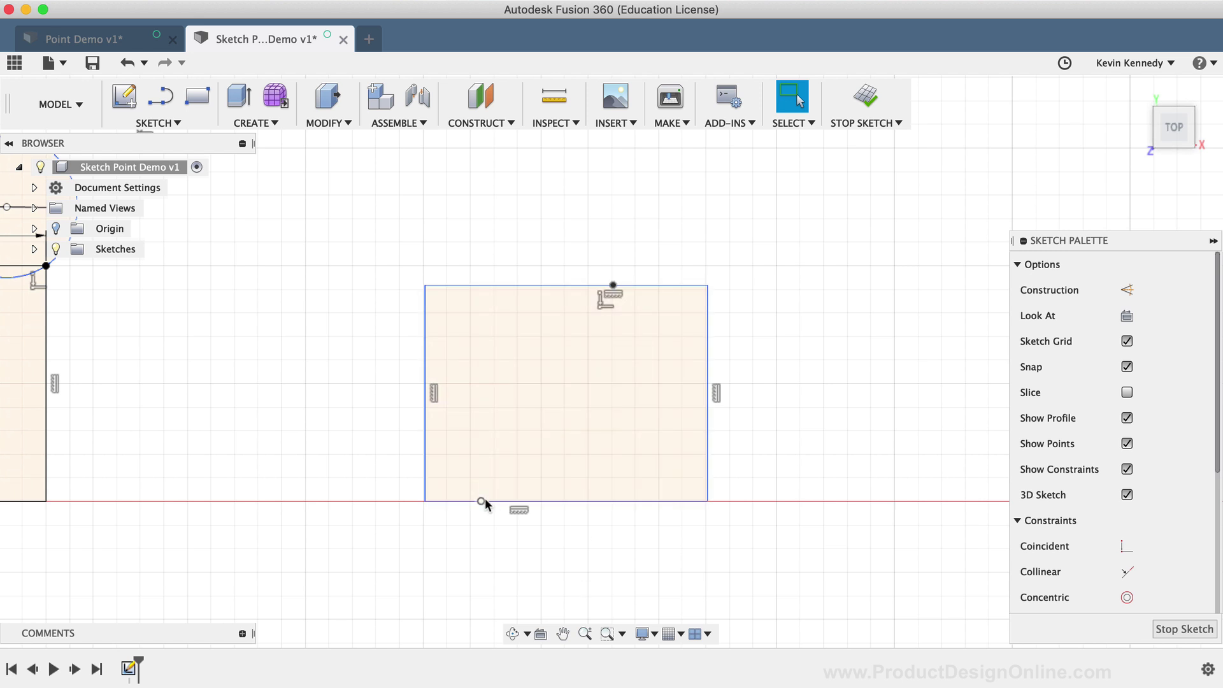
click(147, 119)
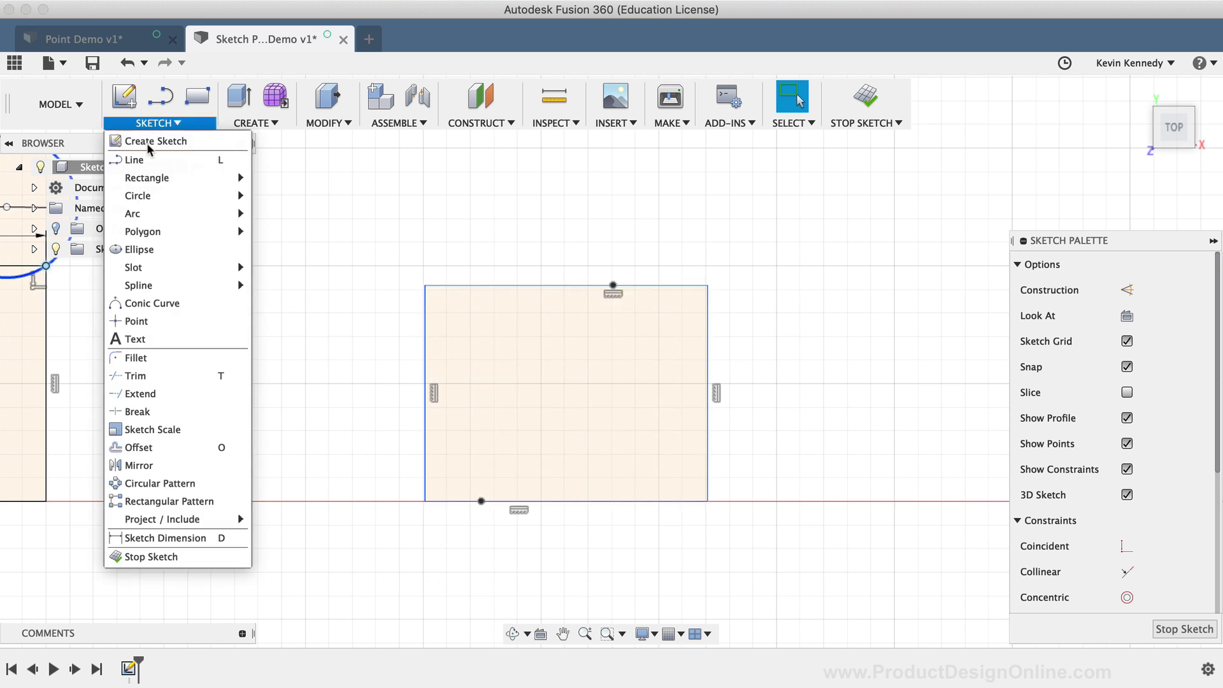
click(210, 537)
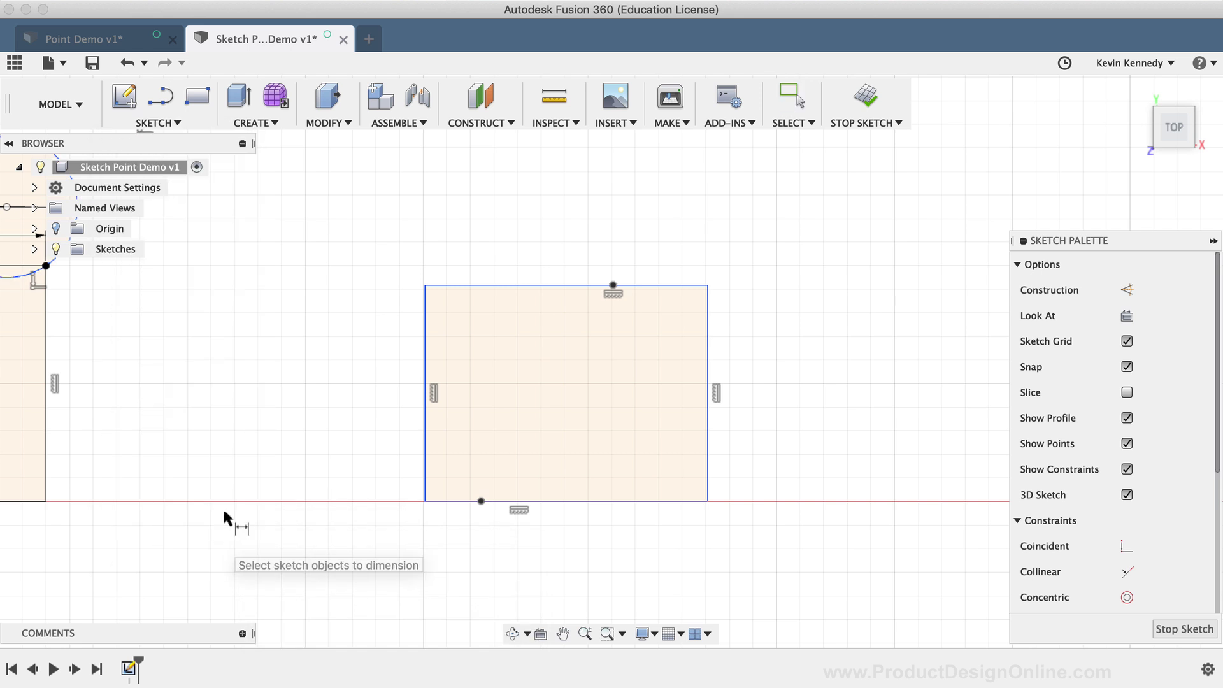
click(613, 285)
click(707, 501)
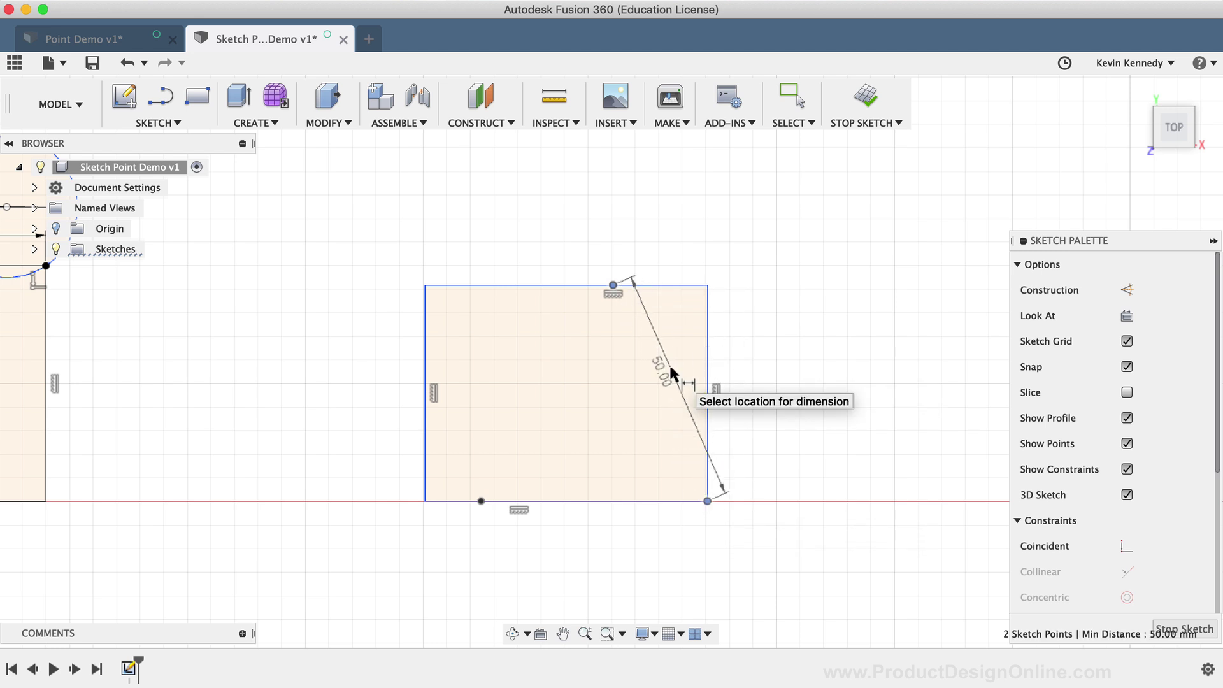
click(670, 367)
key(Return)
drag(657, 369, 756, 317)
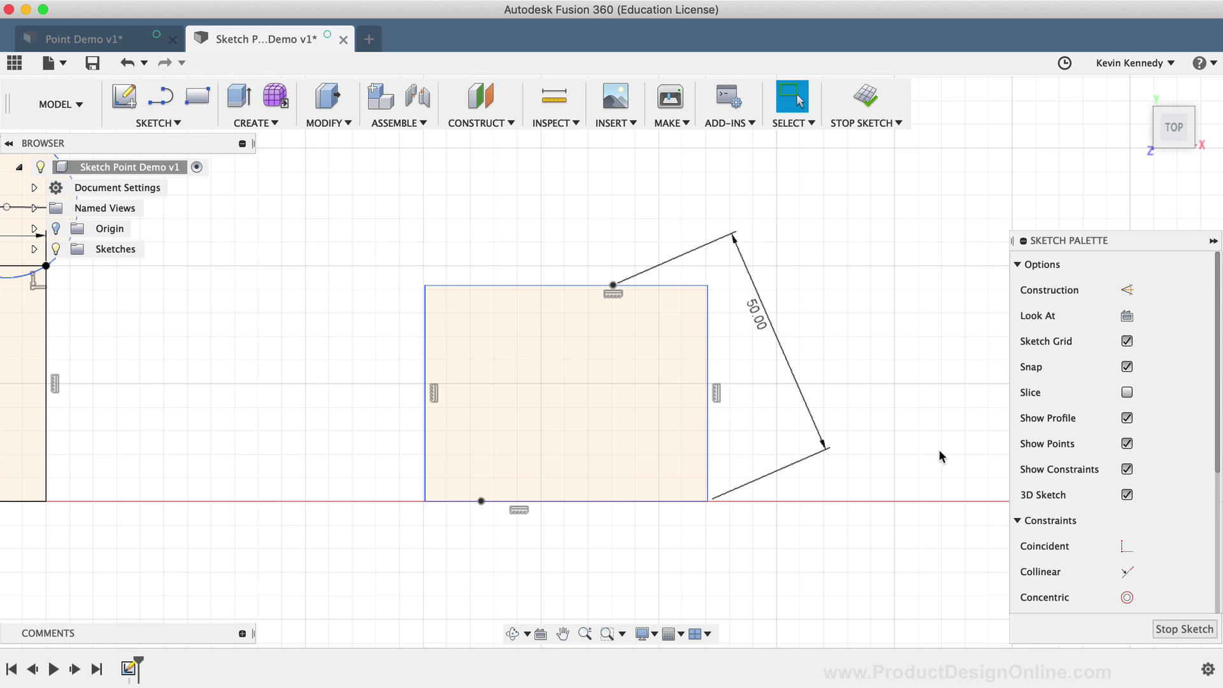
scroll(939, 451, down, 5)
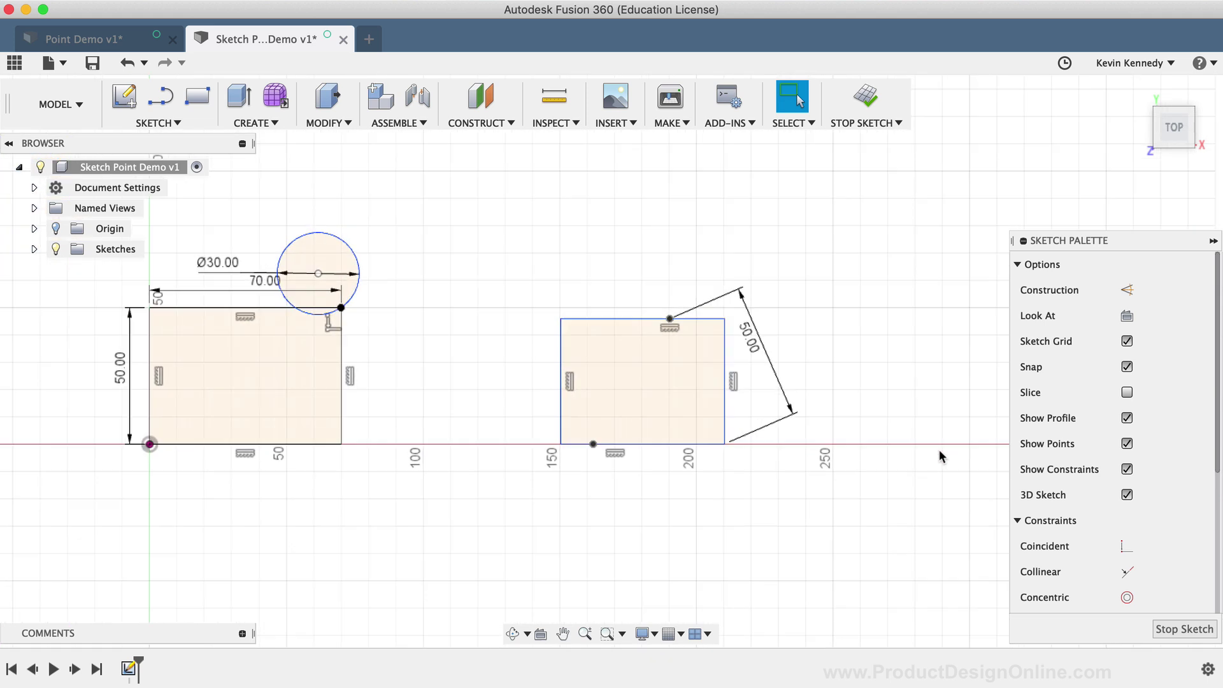
scroll(939, 449, up, 1)
scroll(939, 449, right, 1)
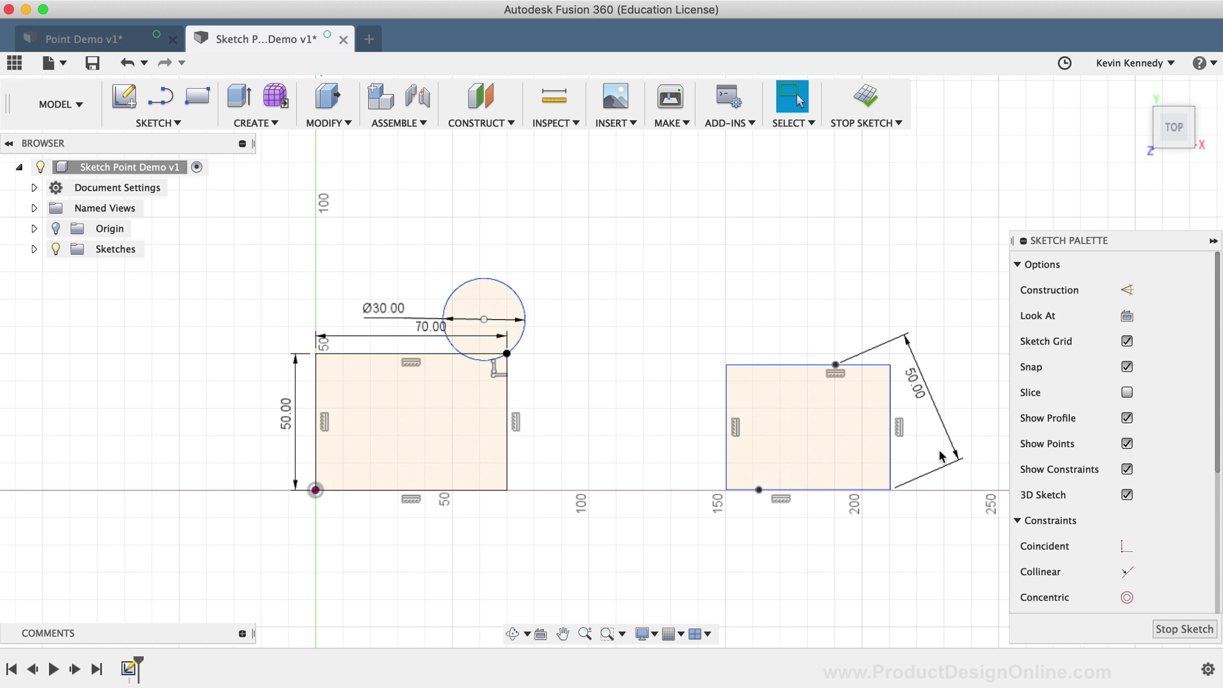